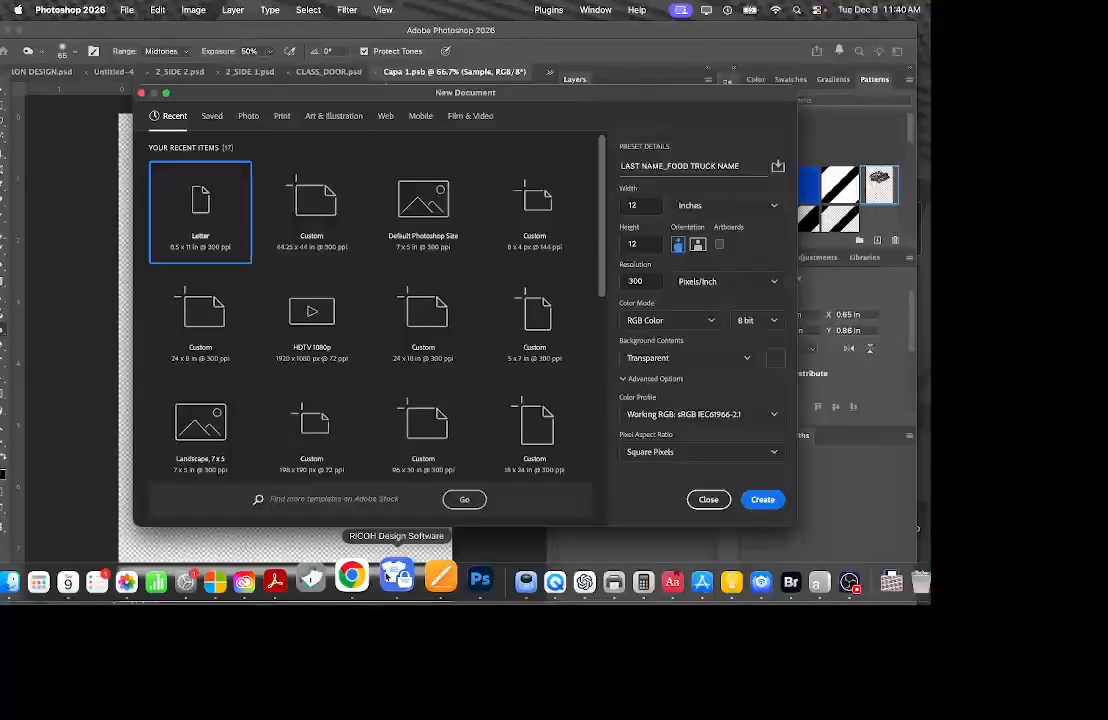
Create a 12 × 12 in, 300 ppi transparent document named LAST NAME_FOOD TRUCK NAME.
{"action": "scroll", "coordinate": [470, 380], "scroll_direction": "down", "scroll_amount": 1}
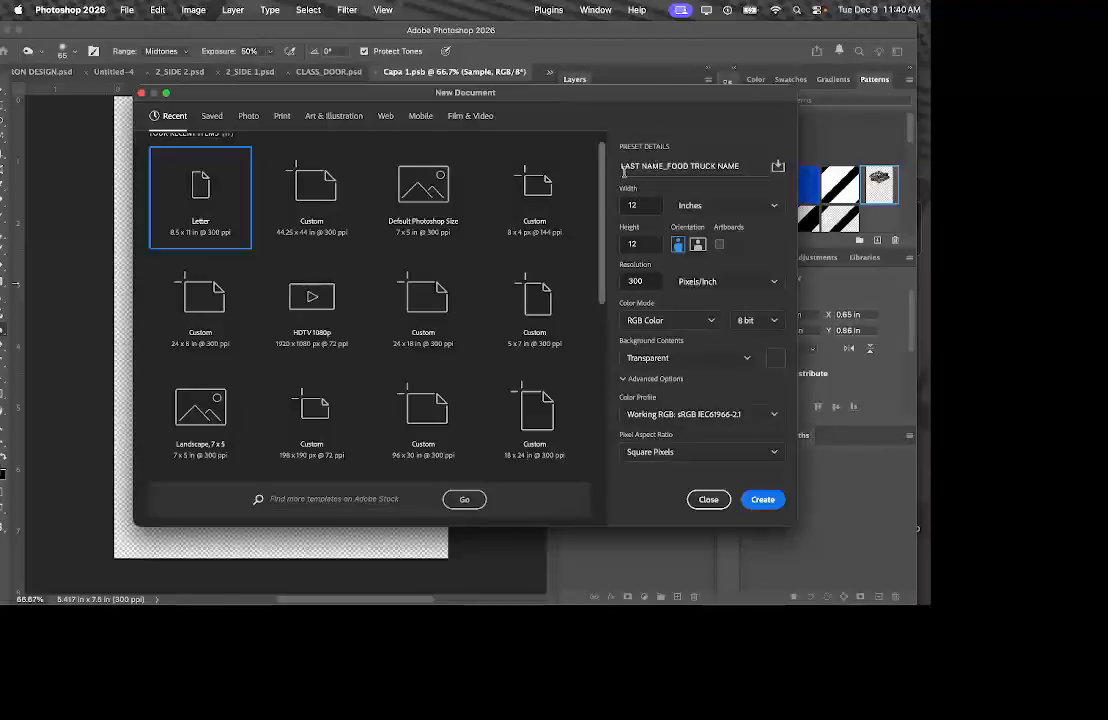
{"action": "triple_click", "coordinate": [623, 164]}
{"action": "left_click", "coordinate": [629, 164]}
{"action": "triple_click", "coordinate": [629, 164]}
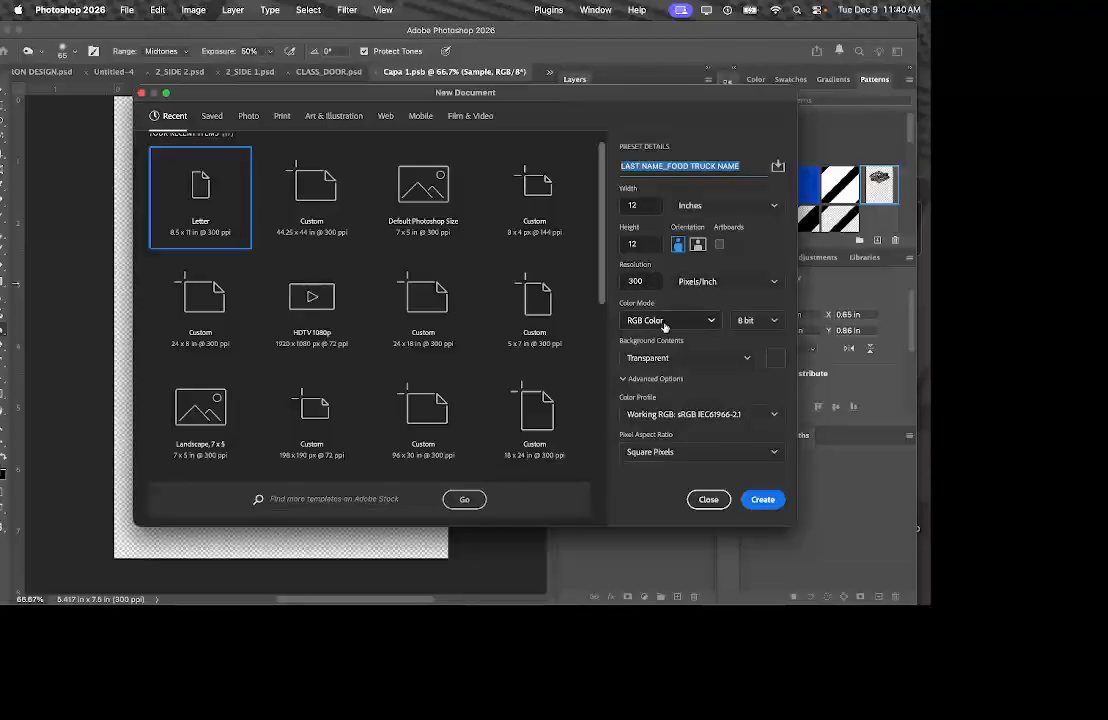
{"action": "left_click", "coordinate": [735, 360]}
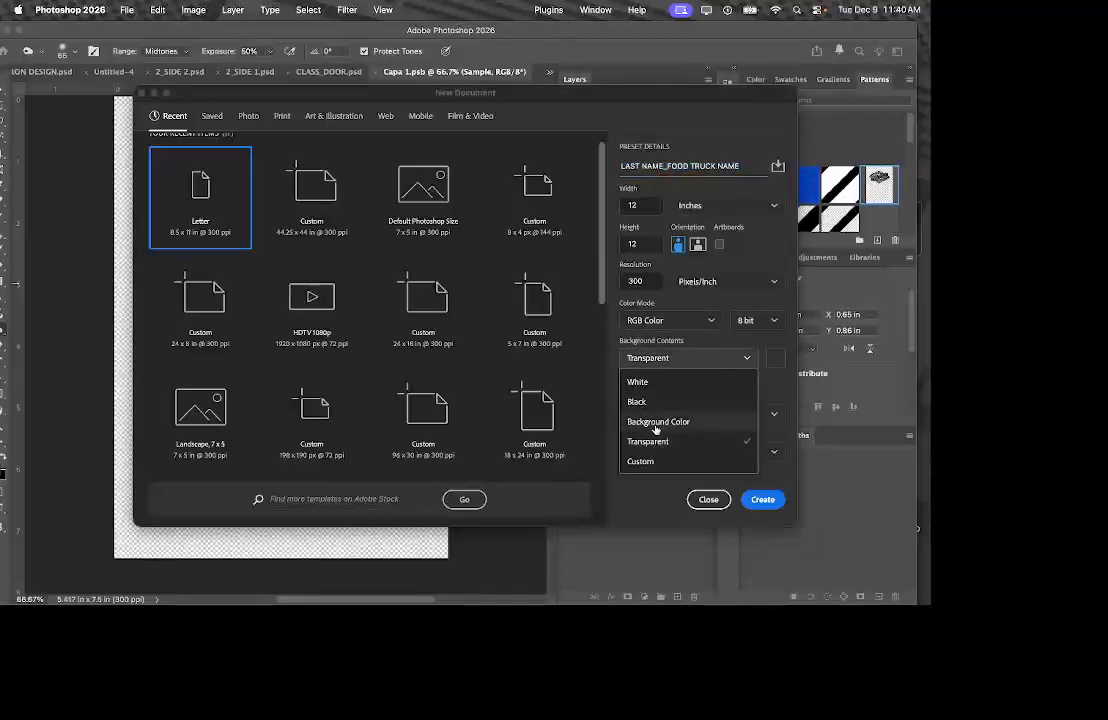
{"action": "left_click", "coordinate": [658, 442]}
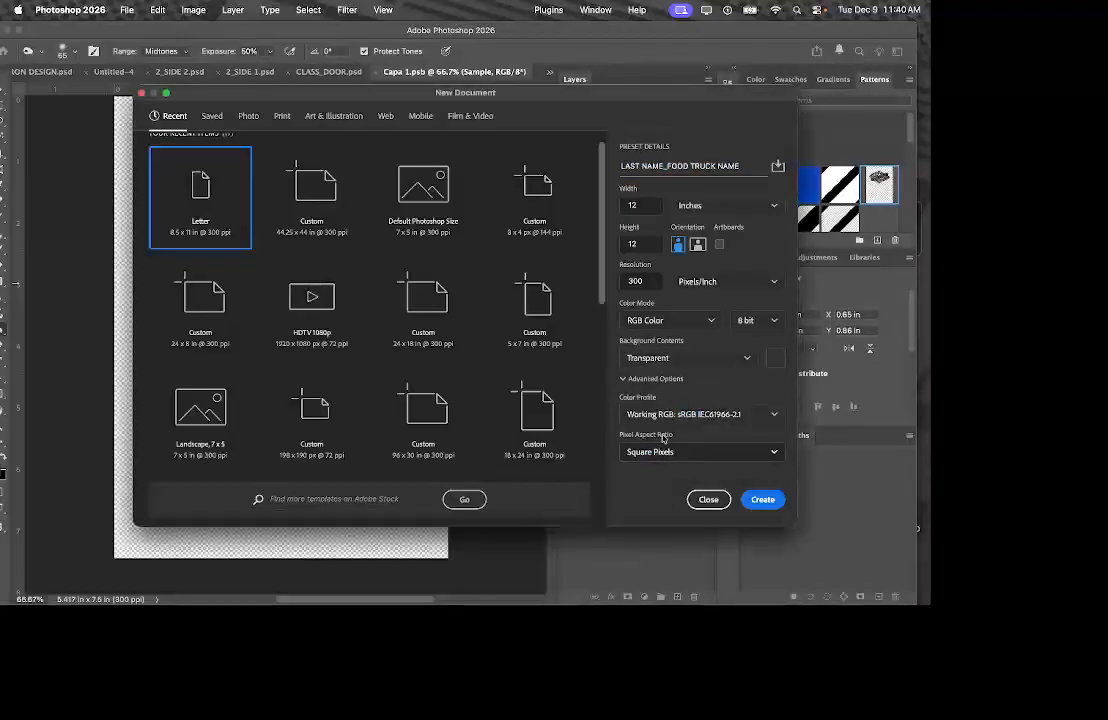
{"action": "left_click", "coordinate": [763, 503]}
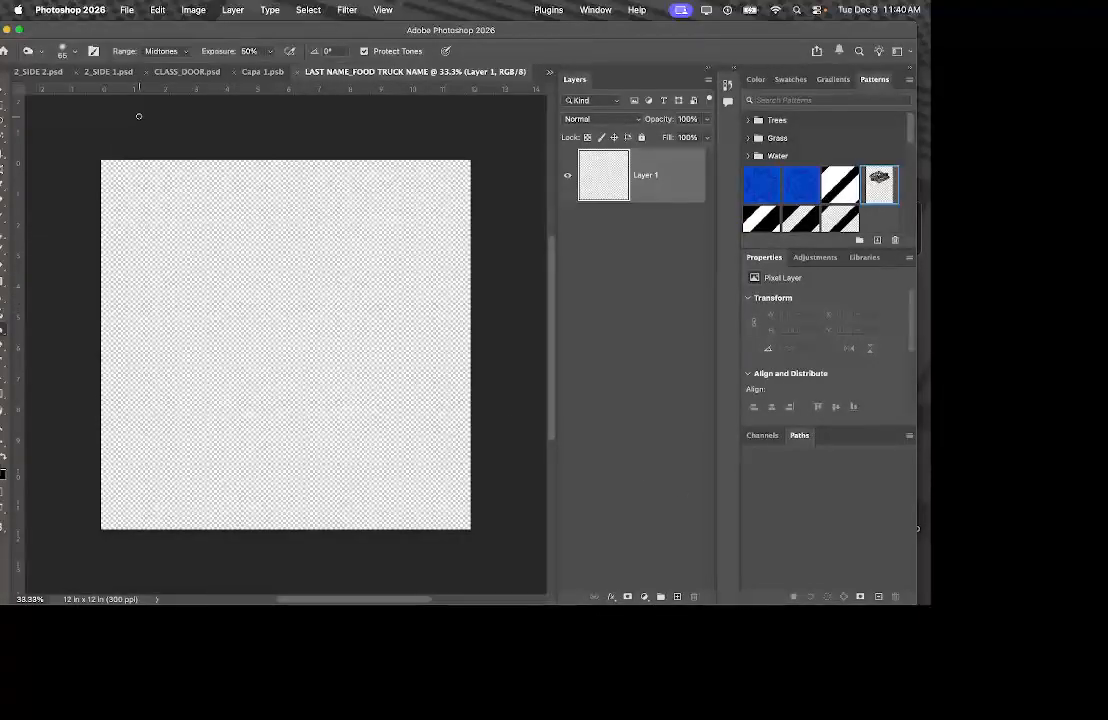
Open Screenshot 2025-12-08 at 8.10.20AM.png from the Desktop and shift the window to reveal the toolbar.
{"action": "scroll", "coordinate": [159, 116], "scroll_direction": "right", "scroll_amount": 2}
{"action": "scroll", "coordinate": [156, 111], "scroll_direction": "left", "scroll_amount": 4}
{"action": "scroll", "coordinate": [146, 111], "scroll_direction": "right", "scroll_amount": 3}
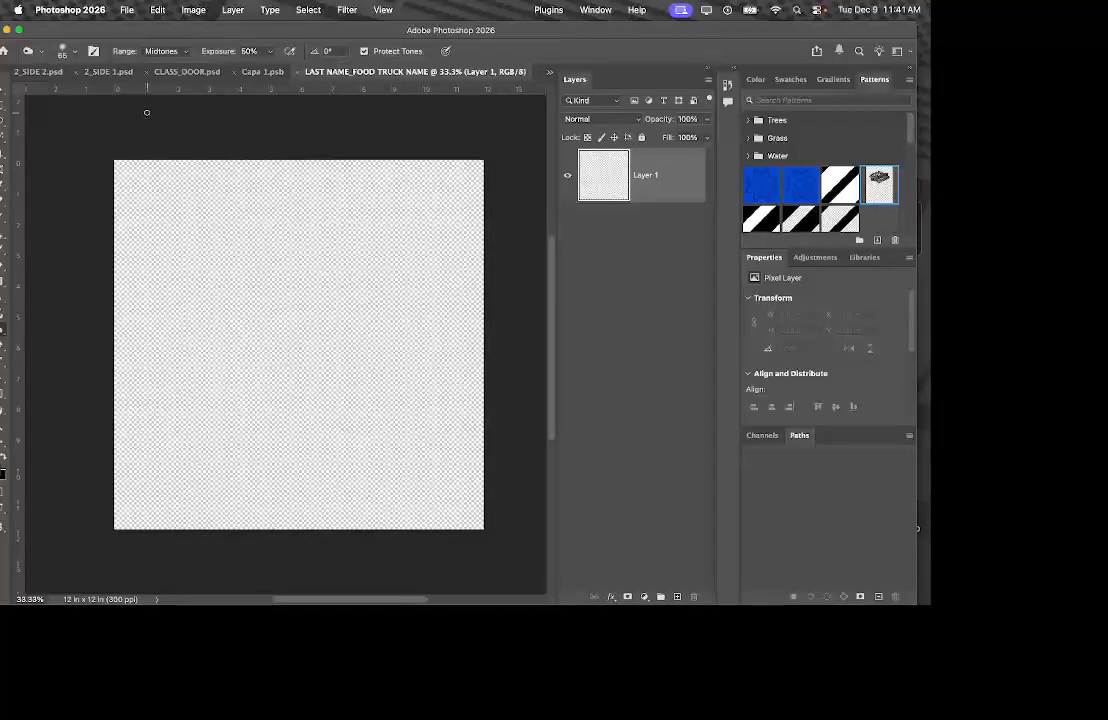
{"action": "left_click", "coordinate": [127, 11]}
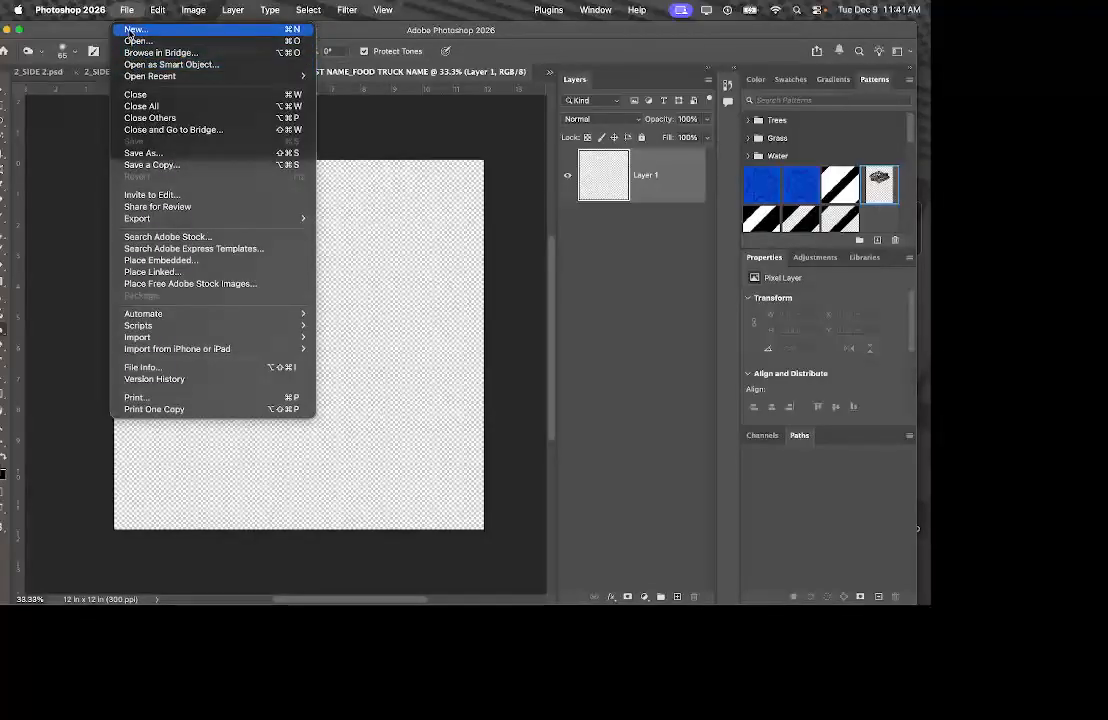
{"action": "left_click", "coordinate": [131, 41]}
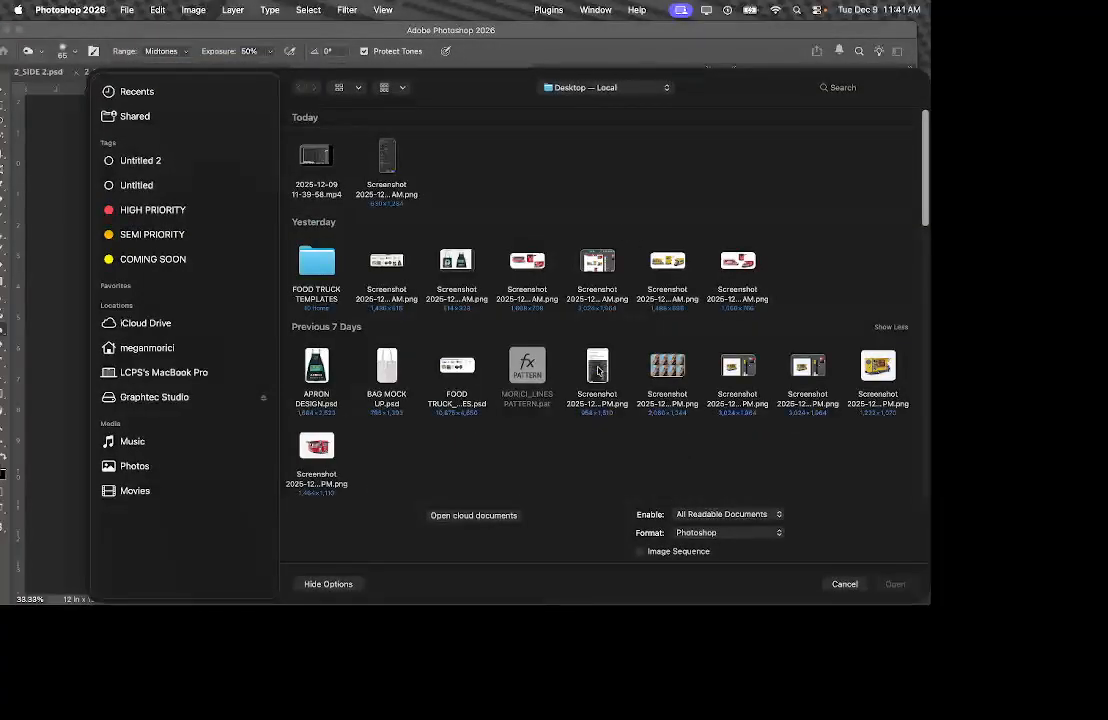
{"action": "double_click", "coordinate": [386, 260]}
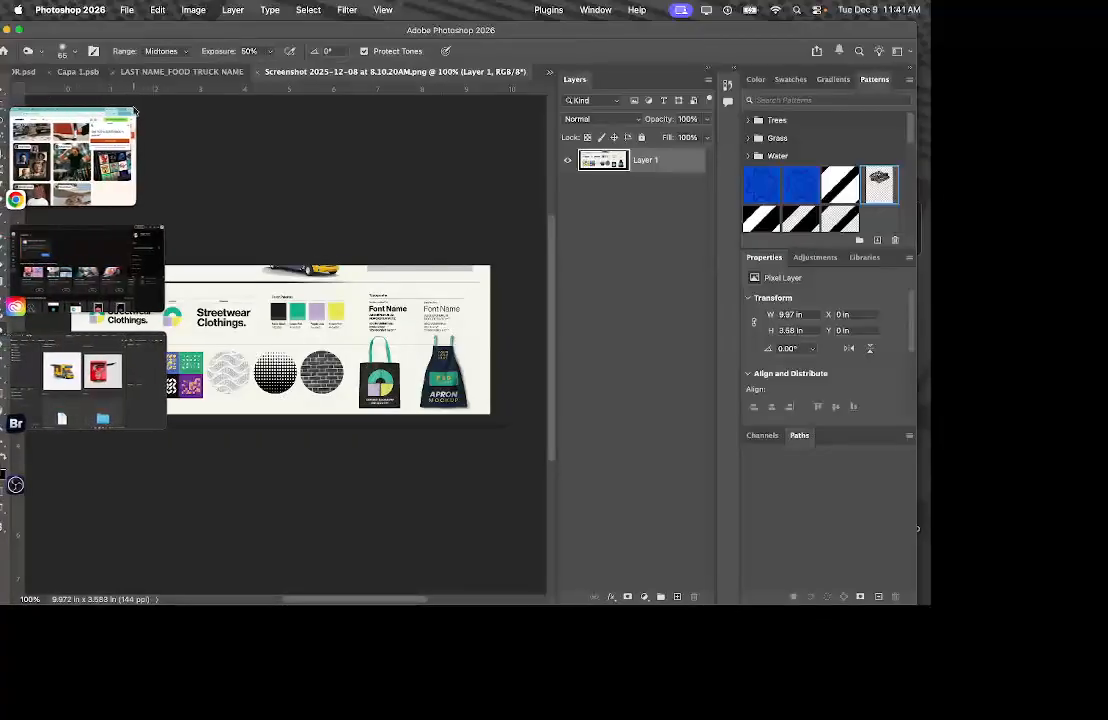
{"action": "left_click_drag", "start_coordinate": [95, 34], "coordinate": [130, 34]}
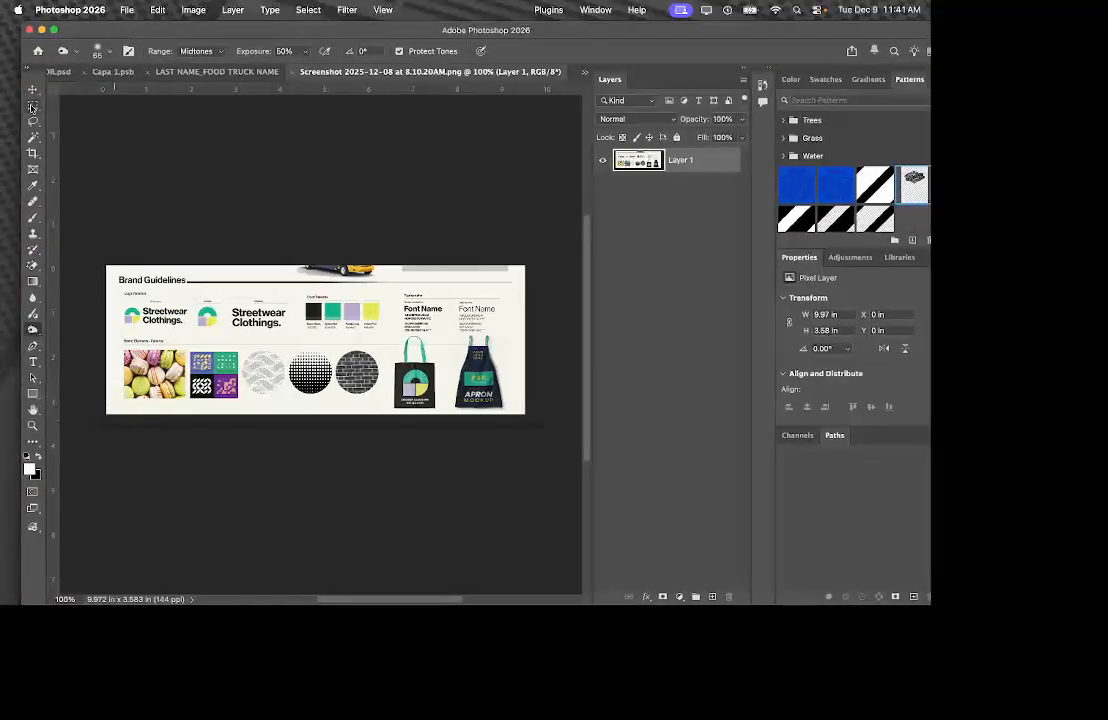
Cut the small green logo onto a new layer with Layer Via Cut, then return to the blank document.
{"action": "left_click", "coordinate": [31, 105]}
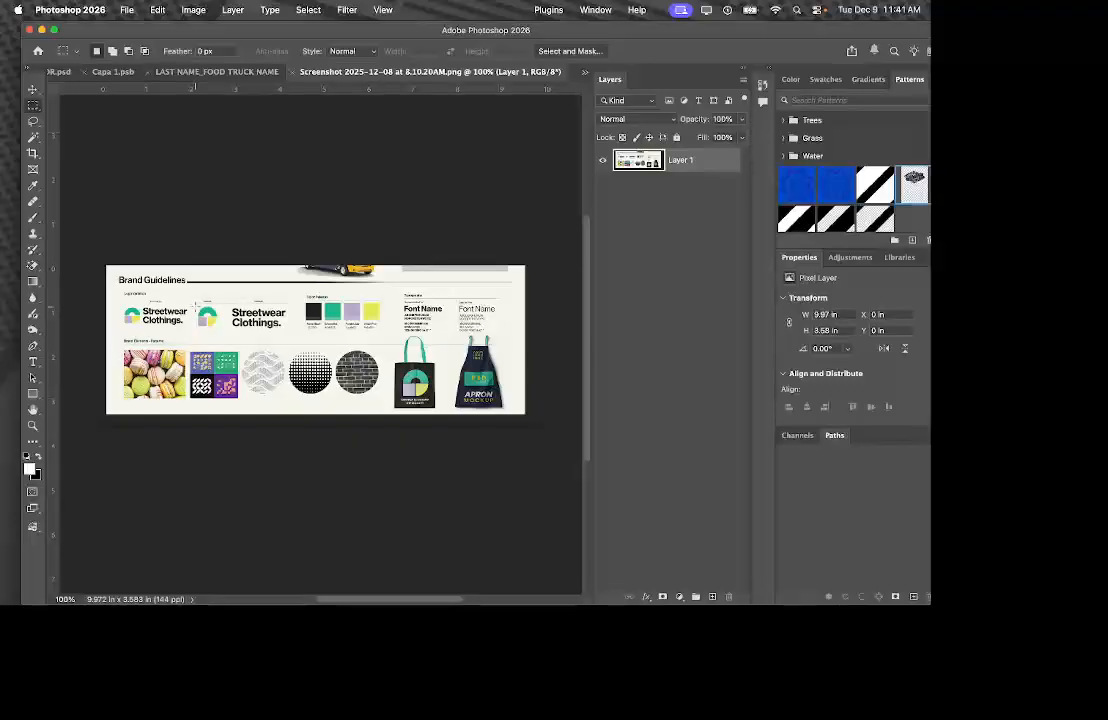
{"action": "mouse_move", "coordinate": [193, 303]}
{"action": "left_mouse_down"}
{"action": "mouse_move", "coordinate": [240, 328]}
{"action": "mouse_move", "coordinate": [219, 330]}
{"action": "left_mouse_up"}
{"action": "right_click", "coordinate": [206, 260]}
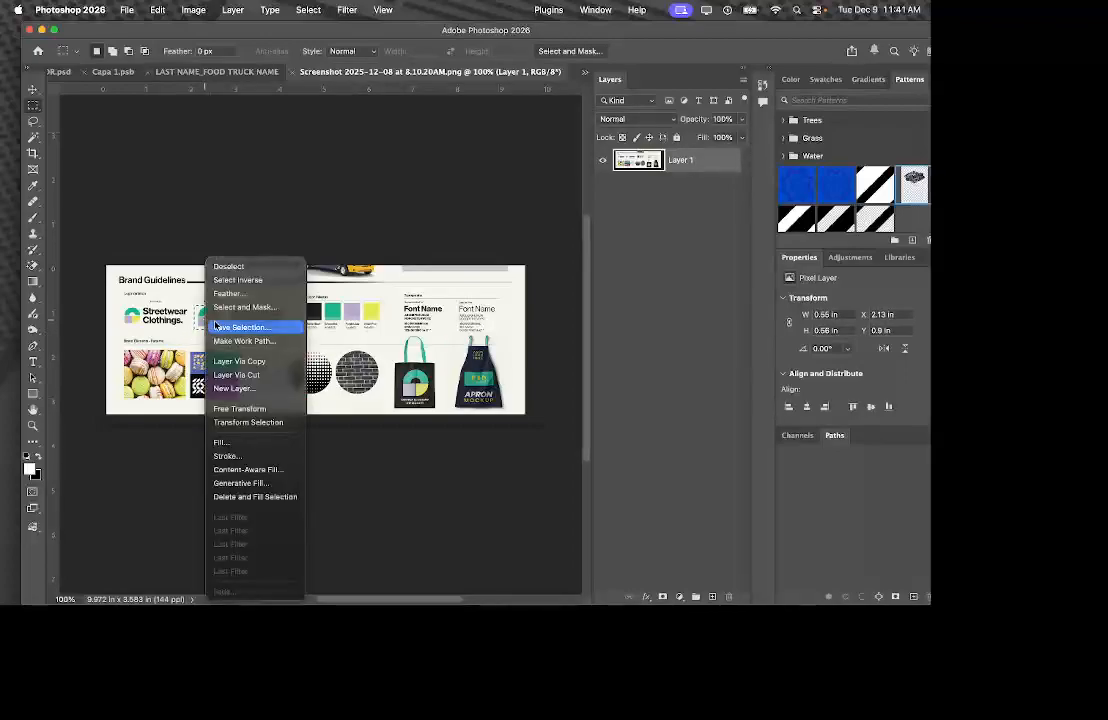
{"action": "left_click", "coordinate": [236, 375]}
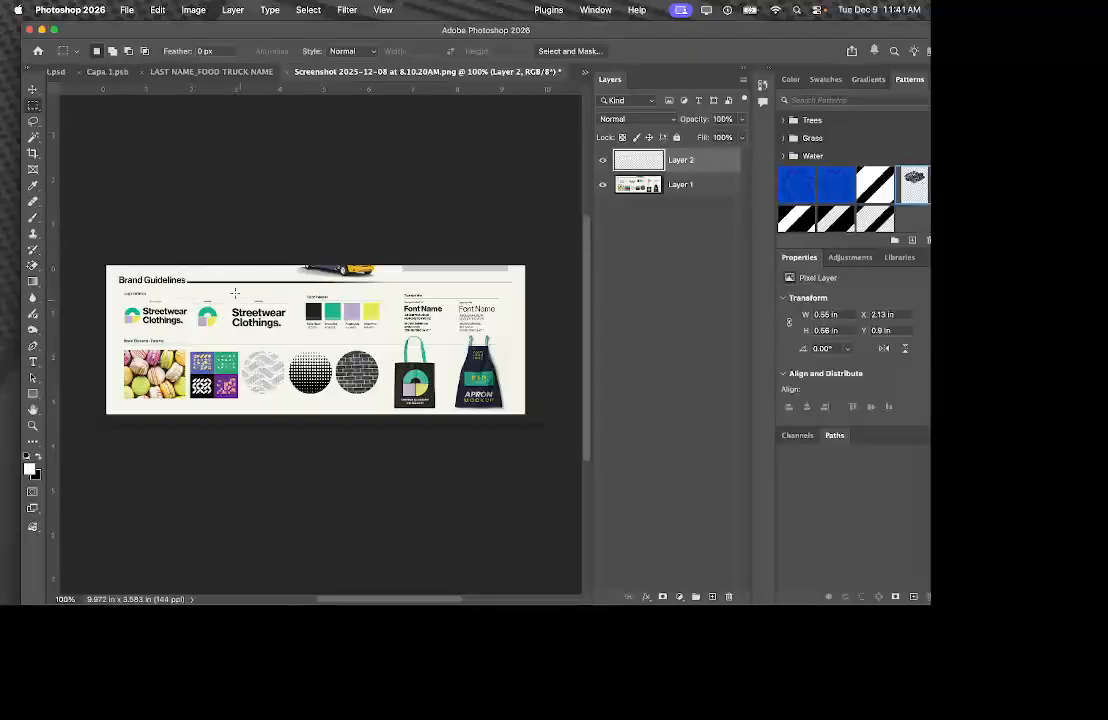
{"action": "left_click", "coordinate": [238, 73]}
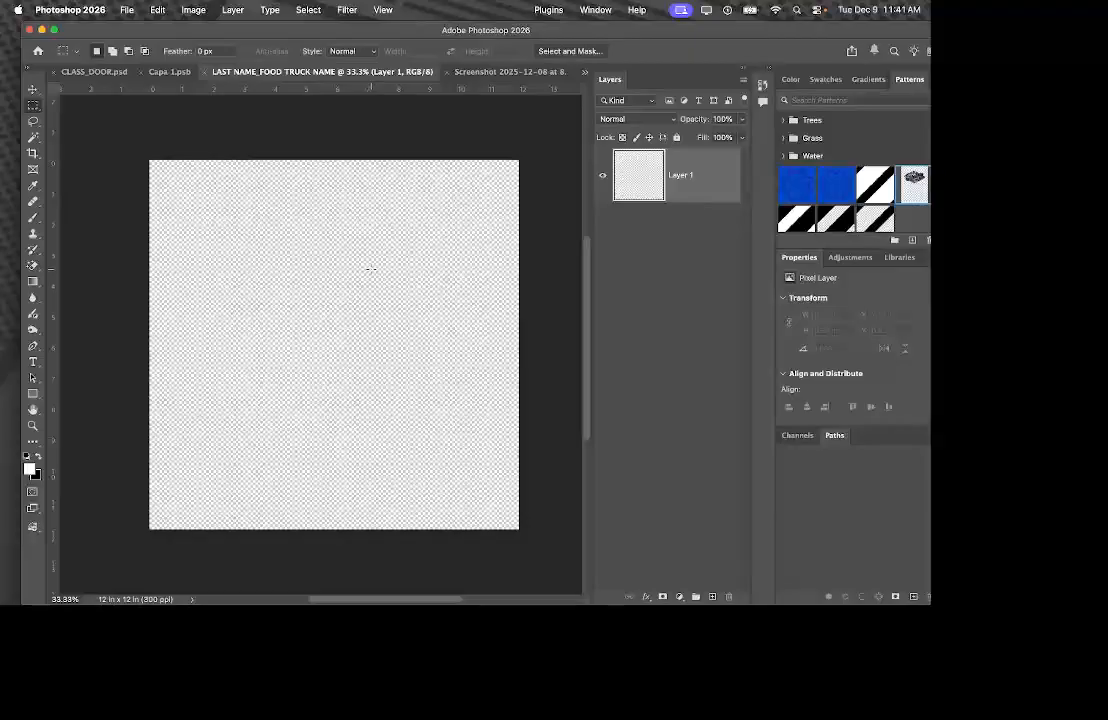
Return to the blank document and open the GADT MISC creative library.
{"action": "left_click", "coordinate": [510, 72]}
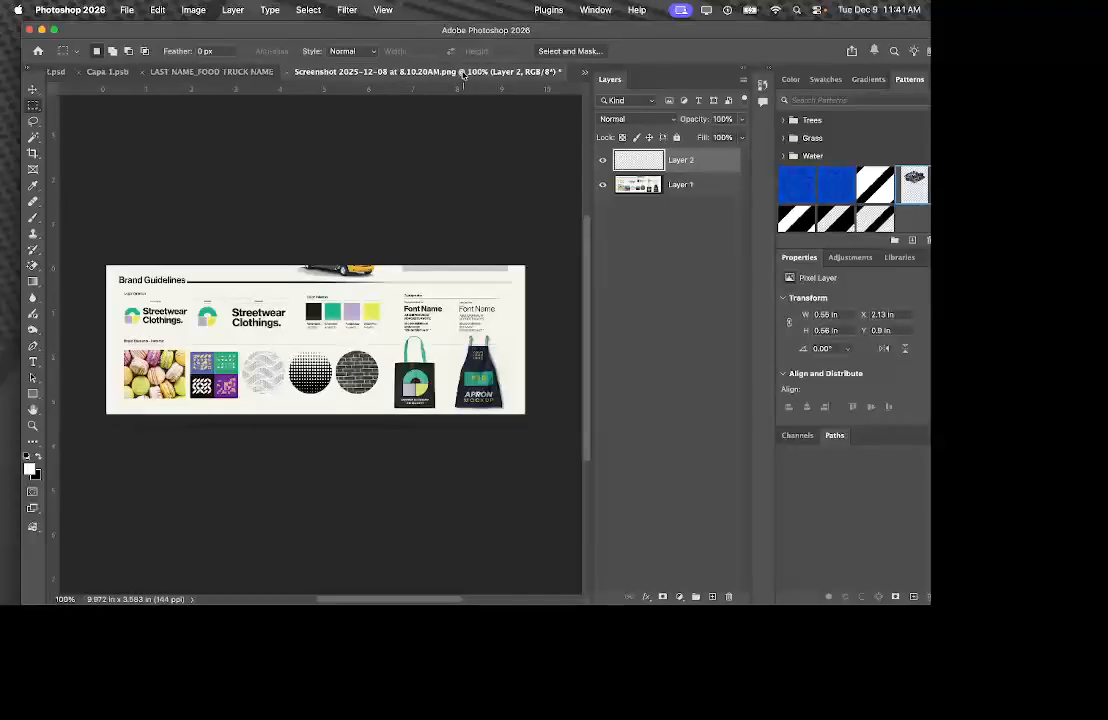
{"action": "left_click", "coordinate": [270, 73]}
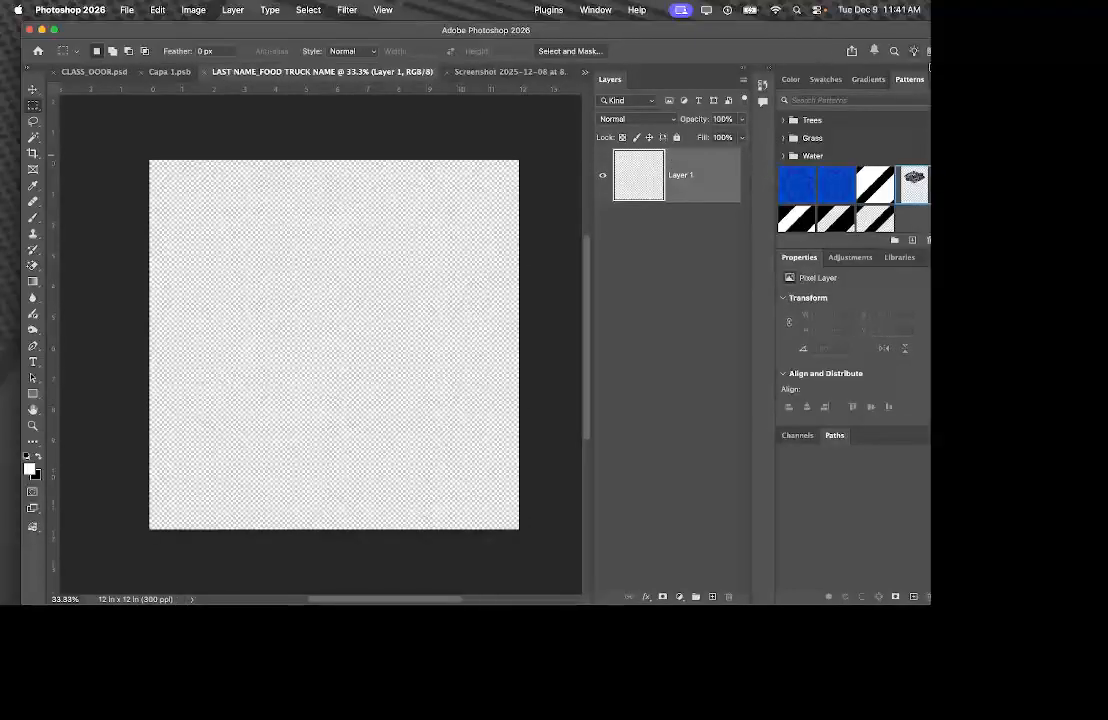
{"action": "left_click", "coordinate": [899, 257]}
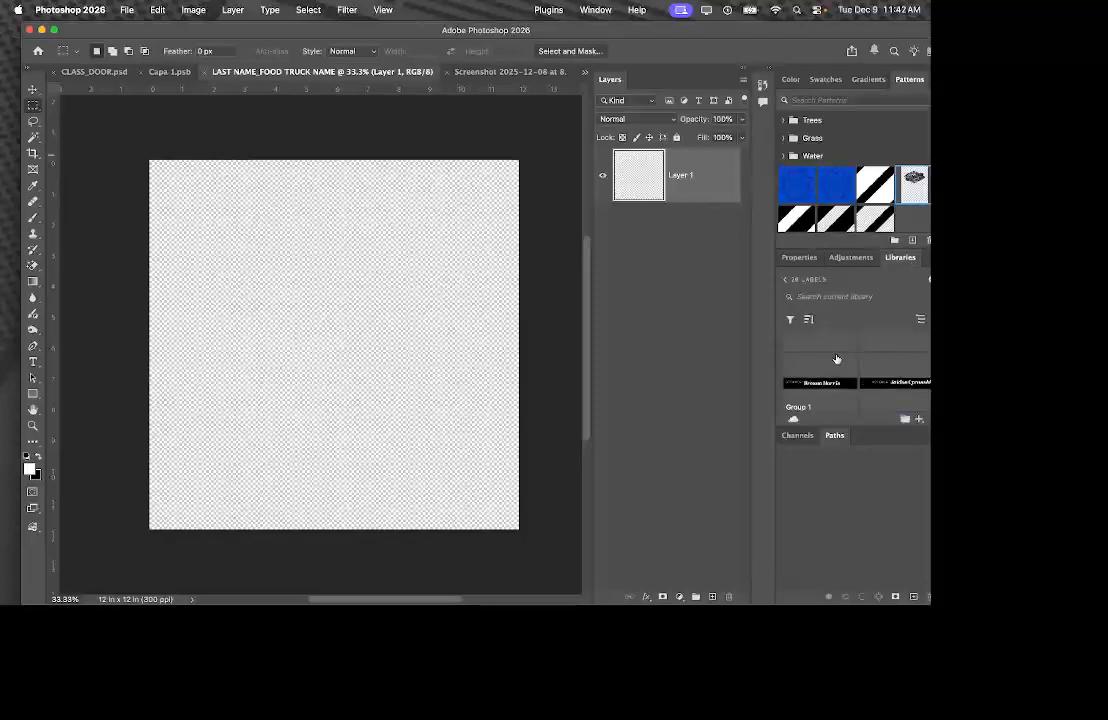
{"action": "left_click", "coordinate": [795, 281]}
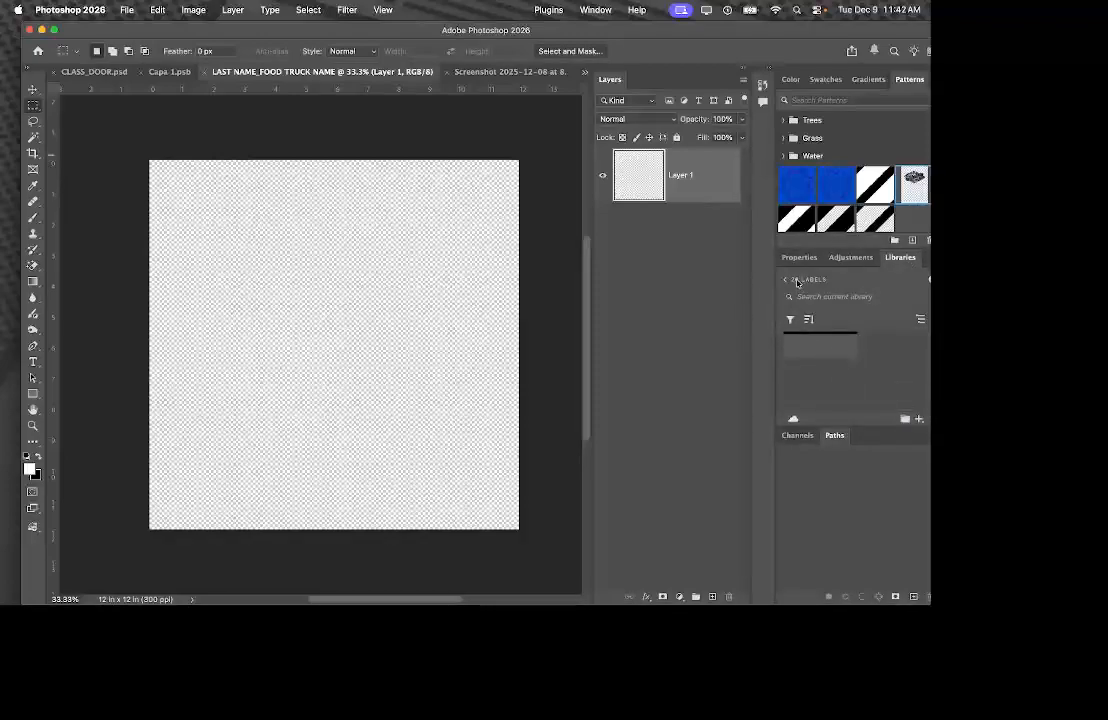
{"action": "left_click", "coordinate": [787, 281]}
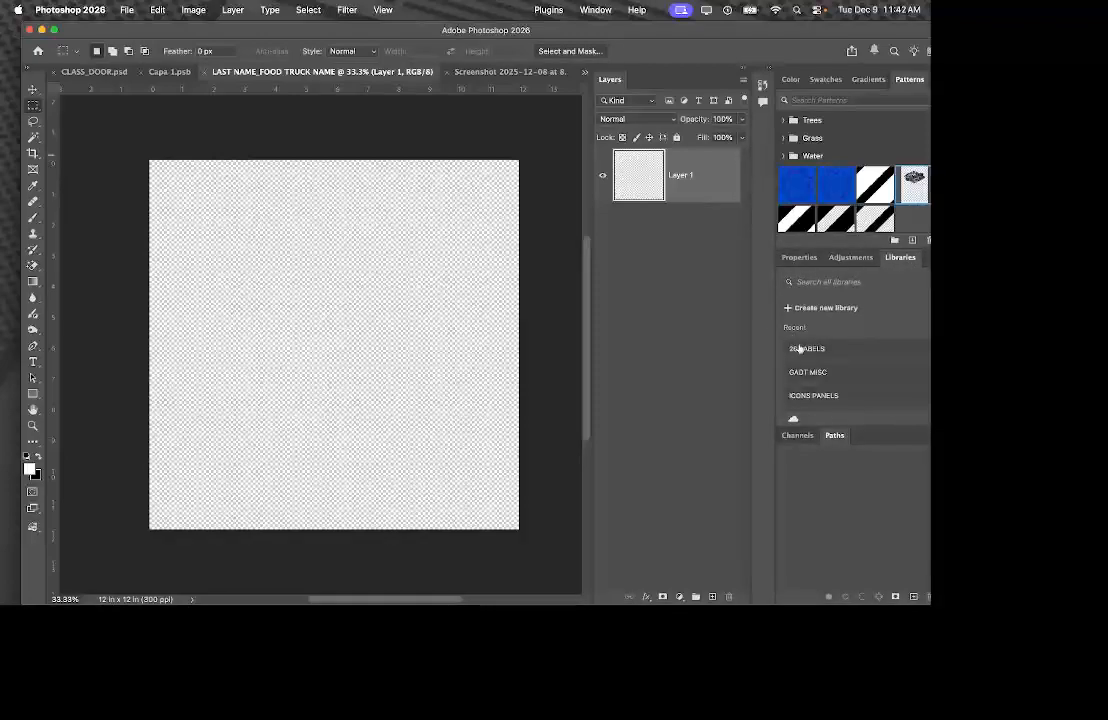
{"action": "left_click", "coordinate": [827, 368]}
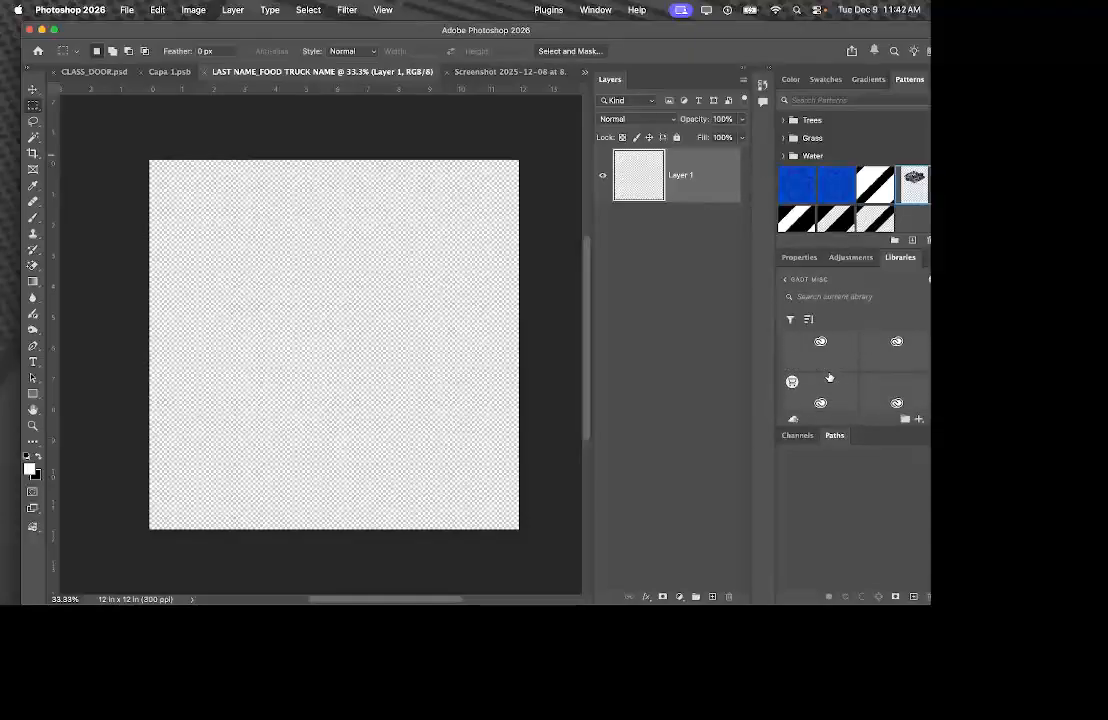
Float and enlarge the Libraries panel, browse the Branding and GADT MISC libraries, then close it.
{"action": "left_click_drag", "start_coordinate": [899, 257], "coordinate": [436, 216]}
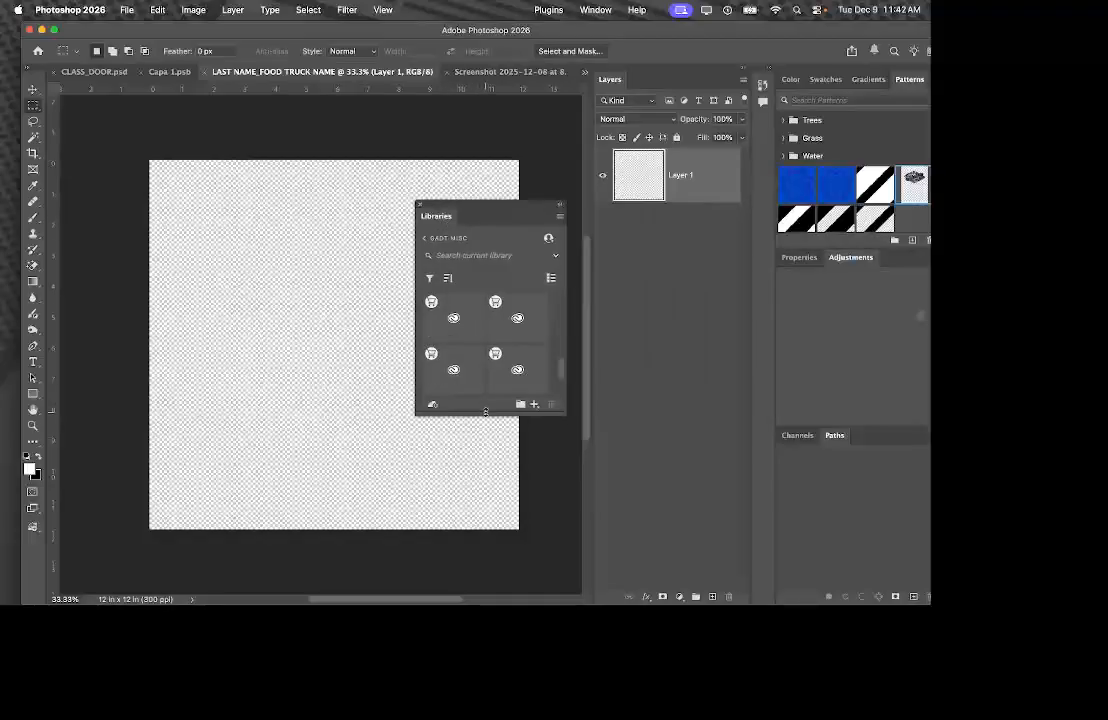
{"action": "left_click_drag", "start_coordinate": [485, 412], "coordinate": [485, 598]}
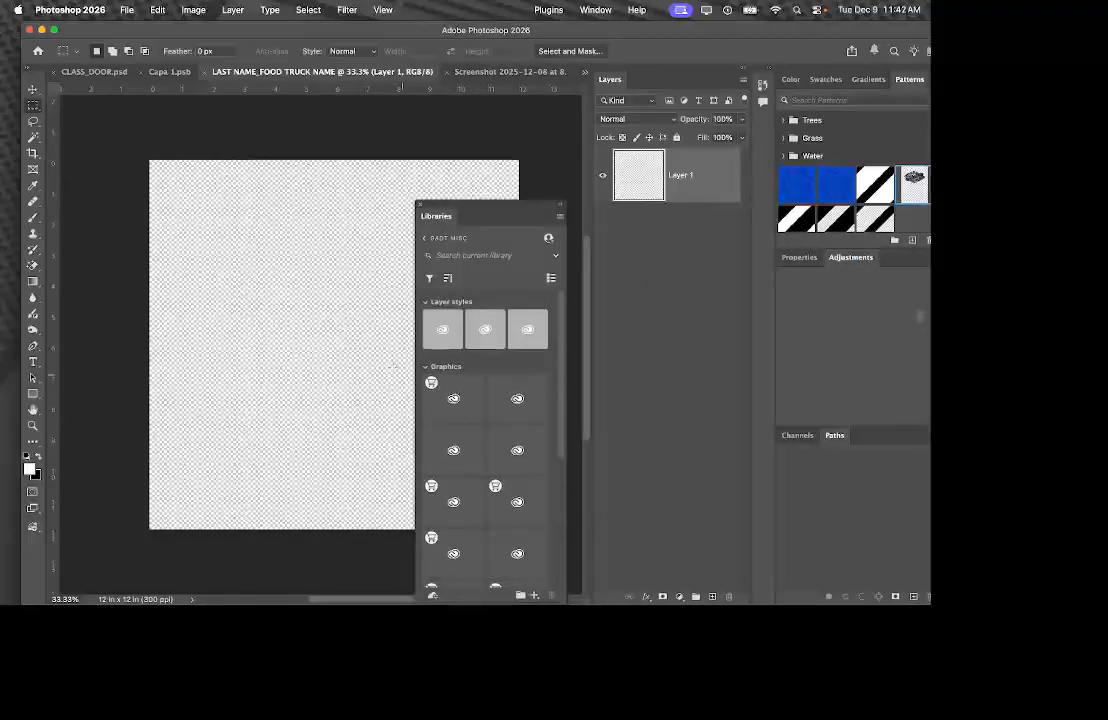
{"action": "left_click", "coordinate": [440, 239]}
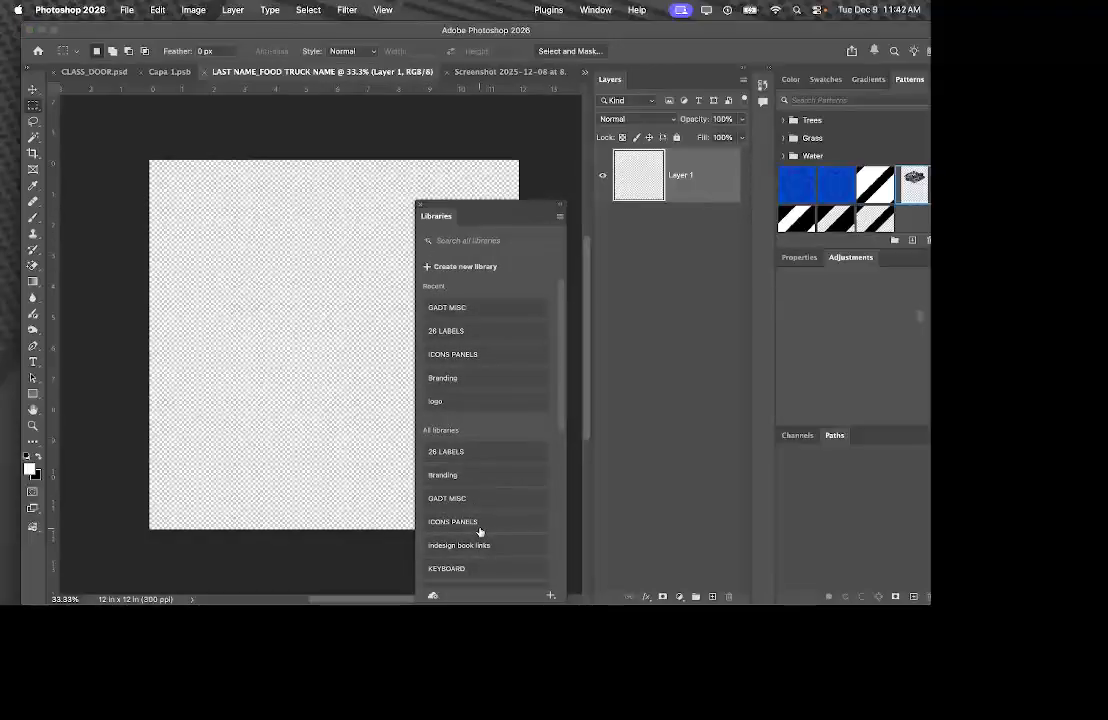
{"action": "left_click", "coordinate": [471, 475]}
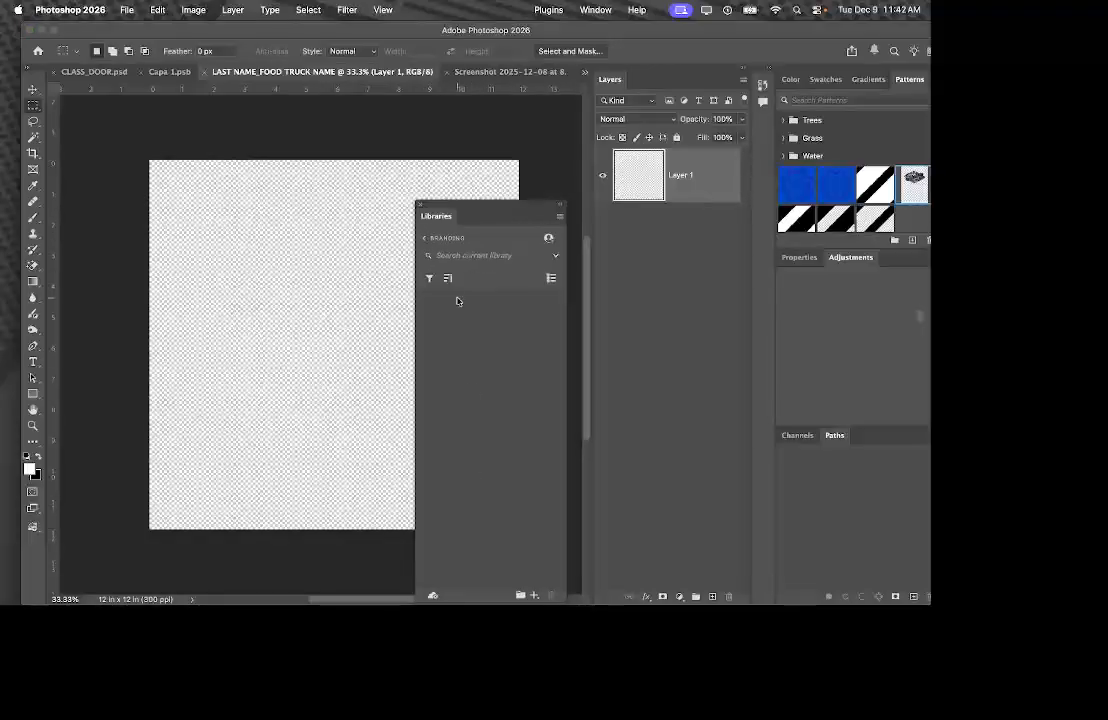
{"action": "left_click", "coordinate": [547, 257]}
{"action": "left_click", "coordinate": [554, 257]}
{"action": "left_click", "coordinate": [437, 240]}
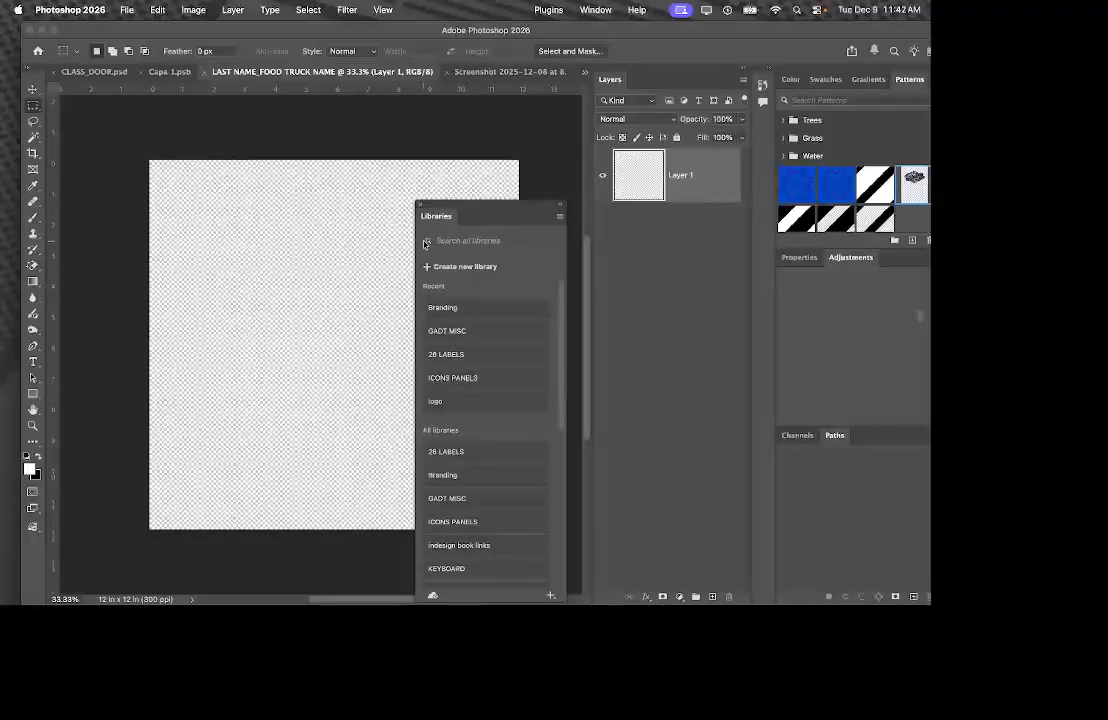
{"action": "left_click", "coordinate": [450, 332]}
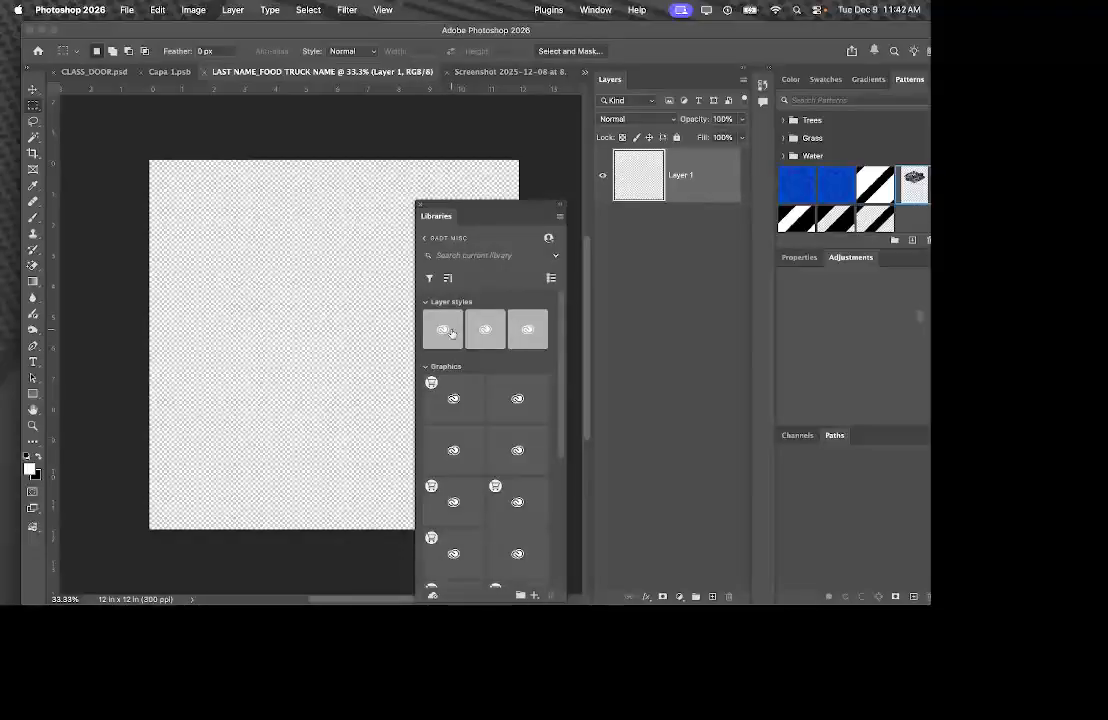
{"action": "left_click", "coordinate": [418, 207]}
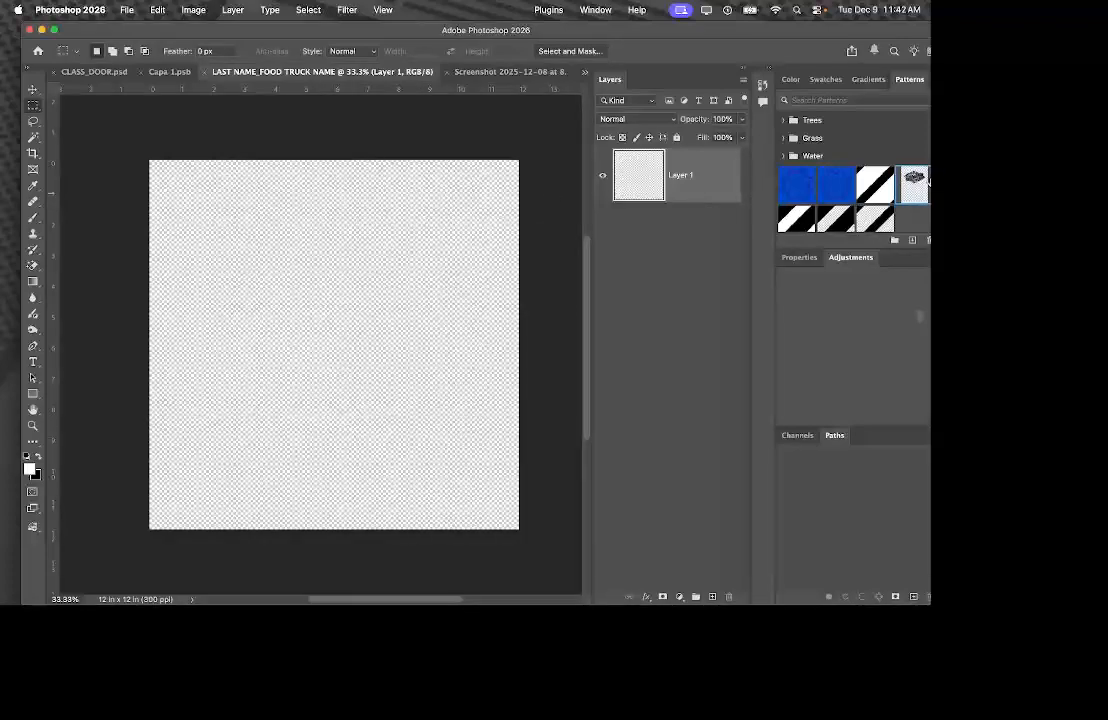
{"action": "left_click_drag", "start_coordinate": [914, 184], "coordinate": [338, 321]}
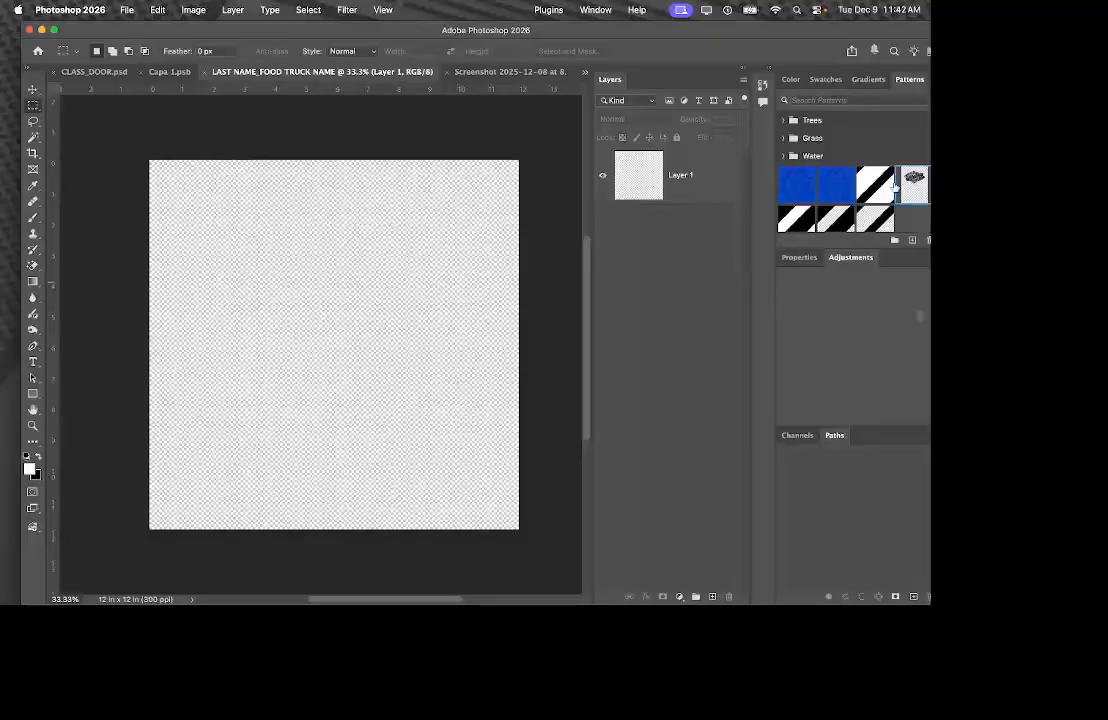
Drag the logo layer into the pattern document, scale it up, and move it near the centre.
{"action": "left_click", "coordinate": [462, 72]}
{"action": "left_click", "coordinate": [32, 89]}
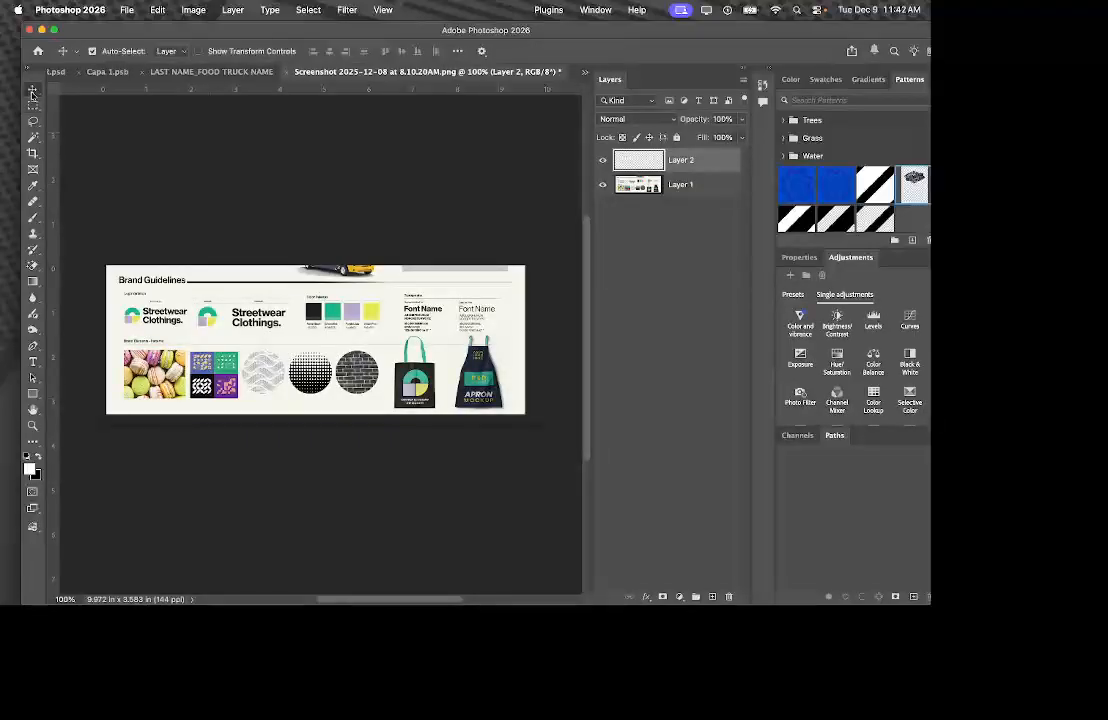
{"action": "left_click_drag", "start_coordinate": [628, 158], "coordinate": [354, 326]}
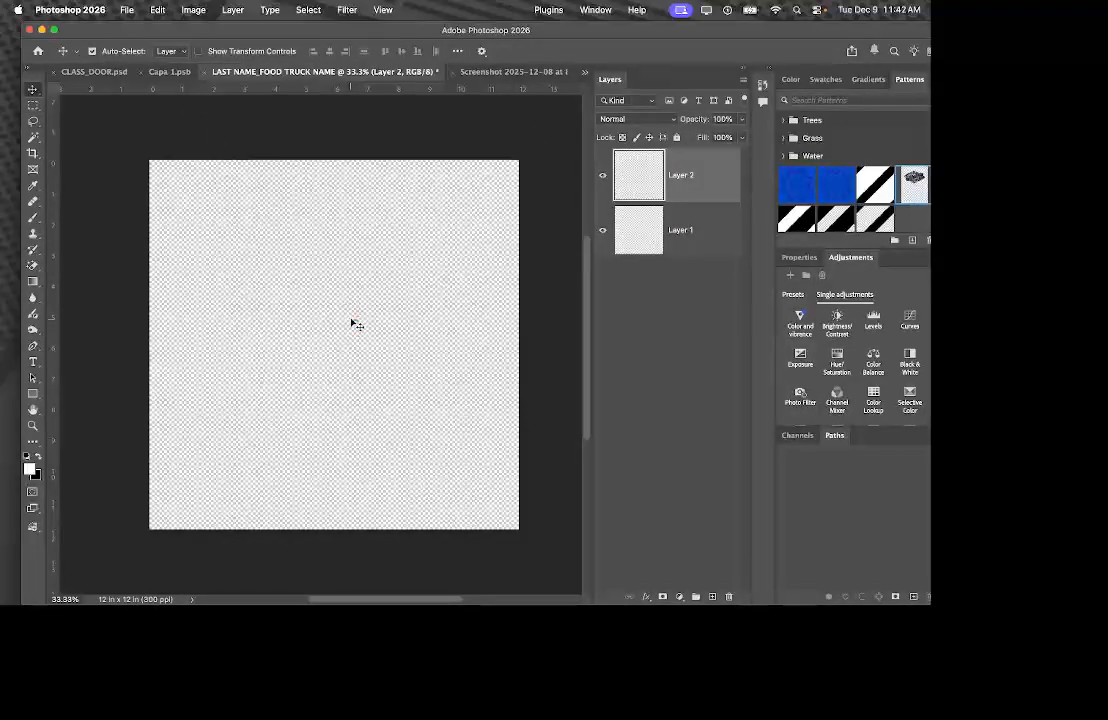
{"action": "key", "text": "super+t"}
{"action": "left_click_drag", "start_coordinate": [363, 316], "coordinate": [495, 196]}
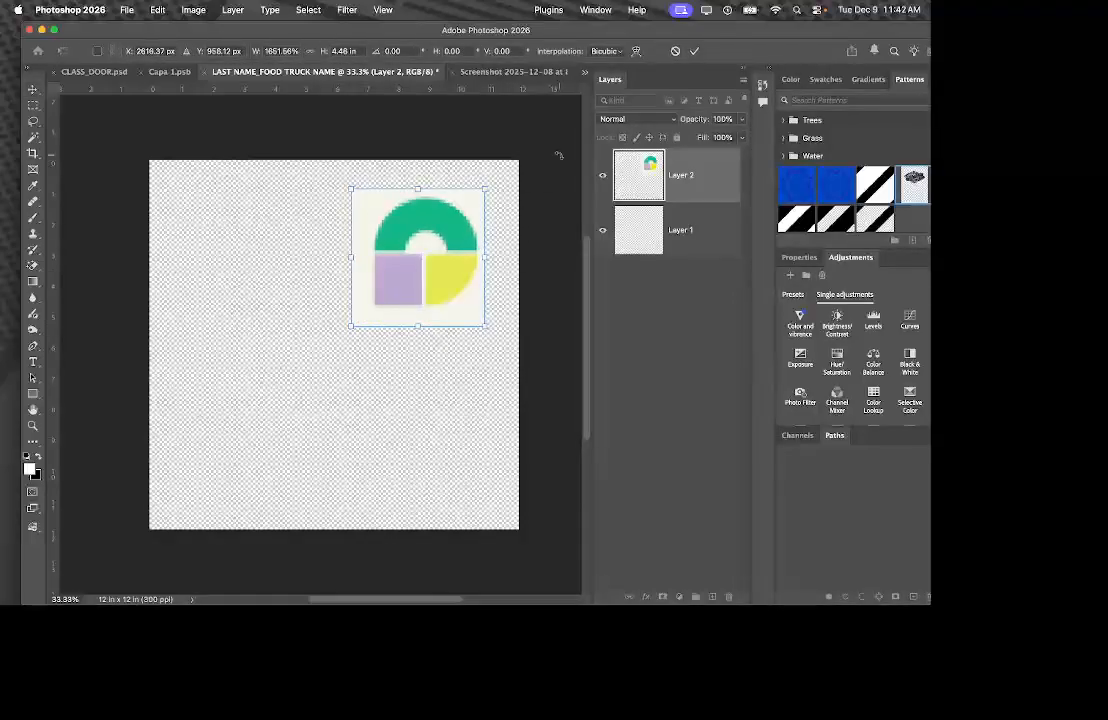
{"action": "key", "text": "Return"}
{"action": "scroll", "coordinate": [560, 160], "scroll_direction": "right", "scroll_amount": 3}
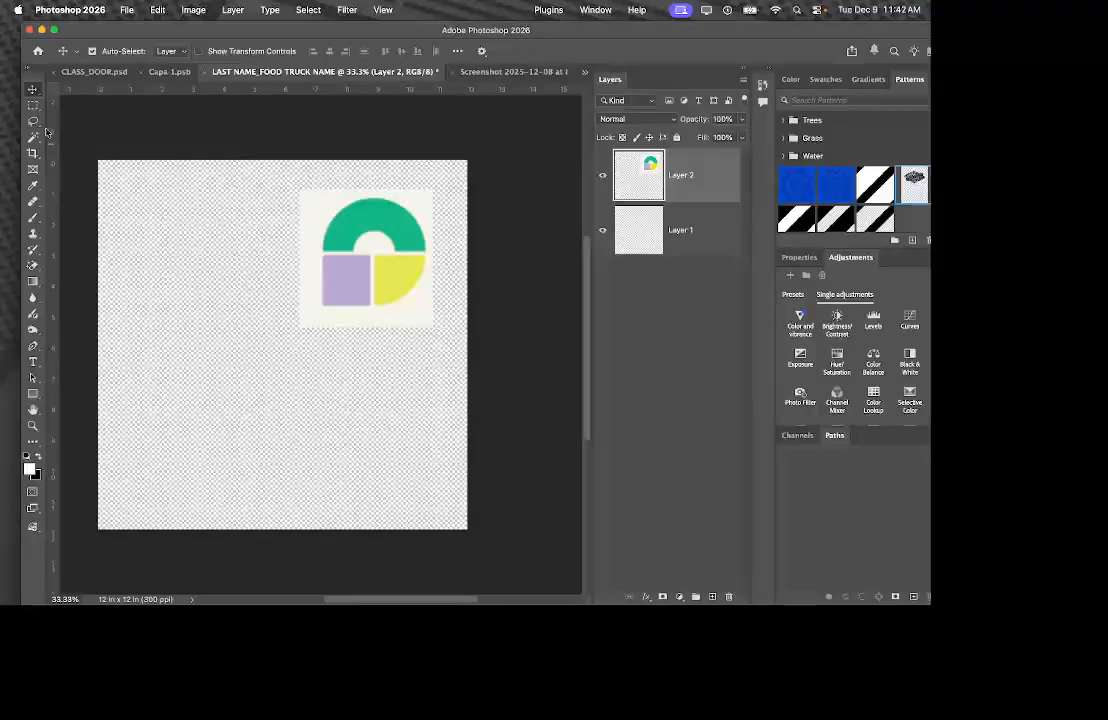
{"action": "mouse_move", "coordinate": [339, 282]}
{"action": "left_mouse_down"}
{"action": "mouse_move", "coordinate": [240, 365]}
{"action": "mouse_move", "coordinate": [257, 343]}
{"action": "left_mouse_up"}
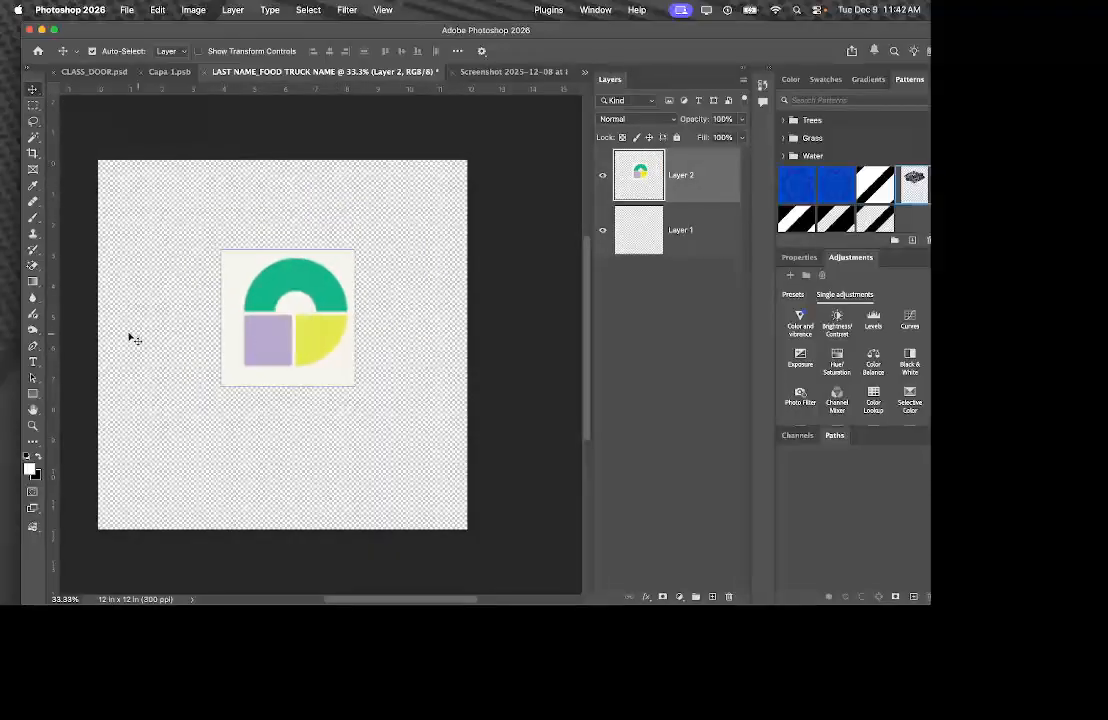
Erase the logo's off-white background with the Magic Eraser and nudge the logo down-left.
{"action": "left_click", "coordinate": [30, 266]}
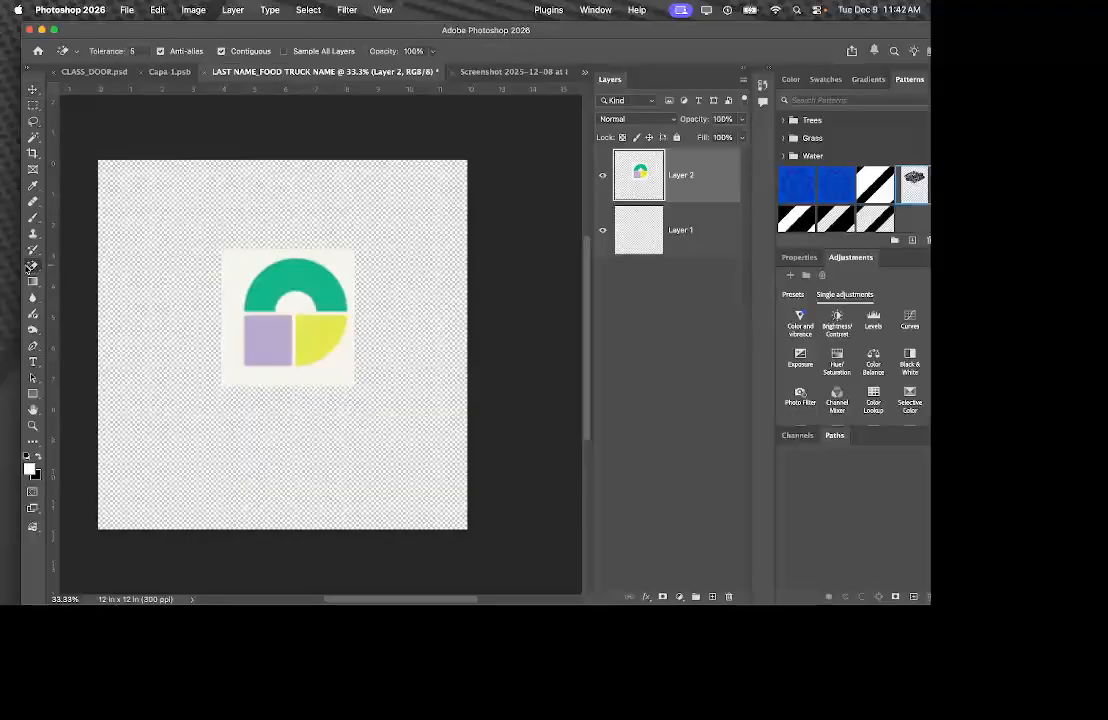
{"action": "left_click", "coordinate": [255, 257]}
{"action": "left_click", "coordinate": [33, 89]}
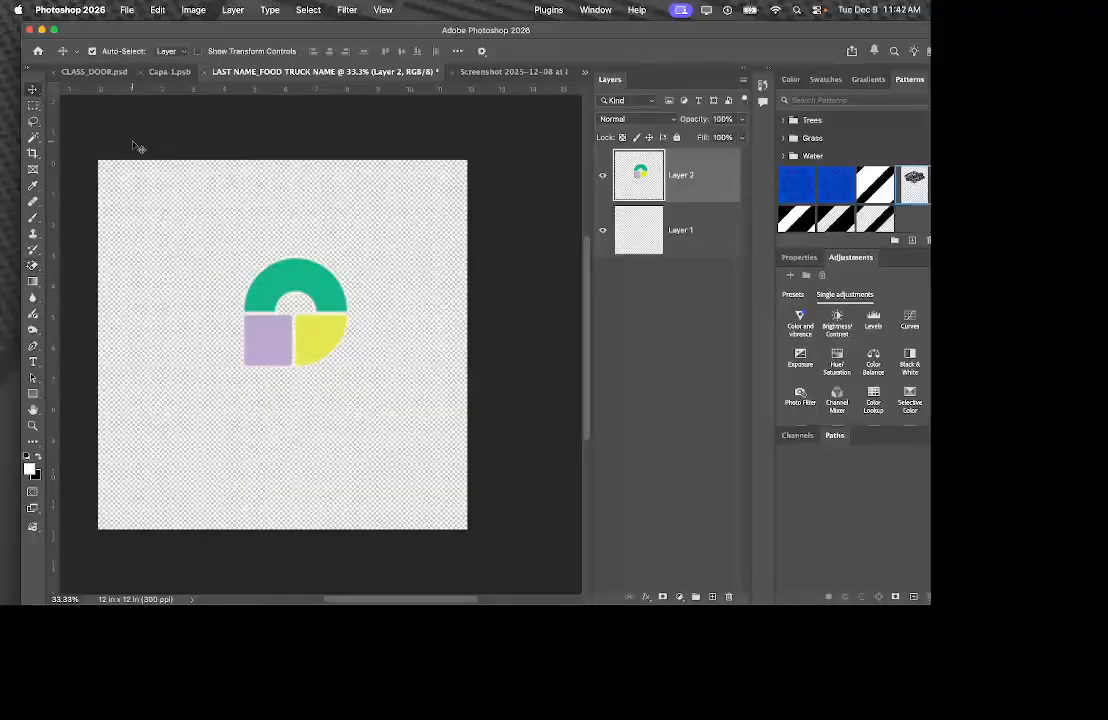
{"action": "left_click_drag", "start_coordinate": [266, 243], "coordinate": [220, 285]}
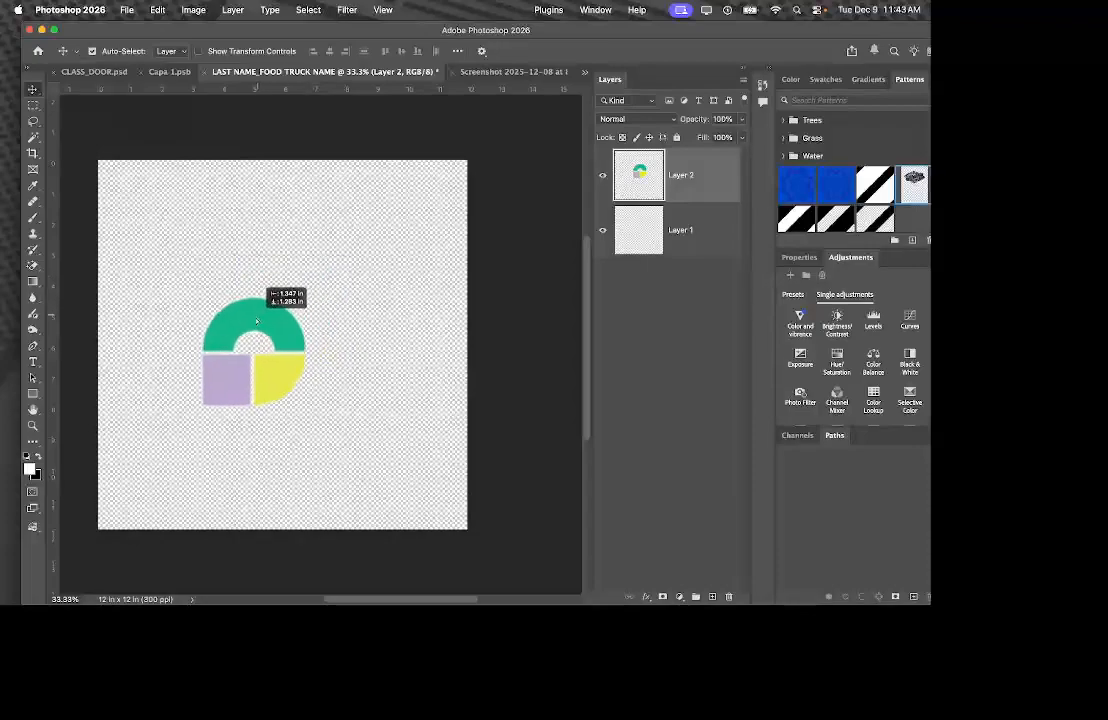
{"action": "scroll", "coordinate": [465, 250], "scroll_direction": "down", "scroll_amount": 3}
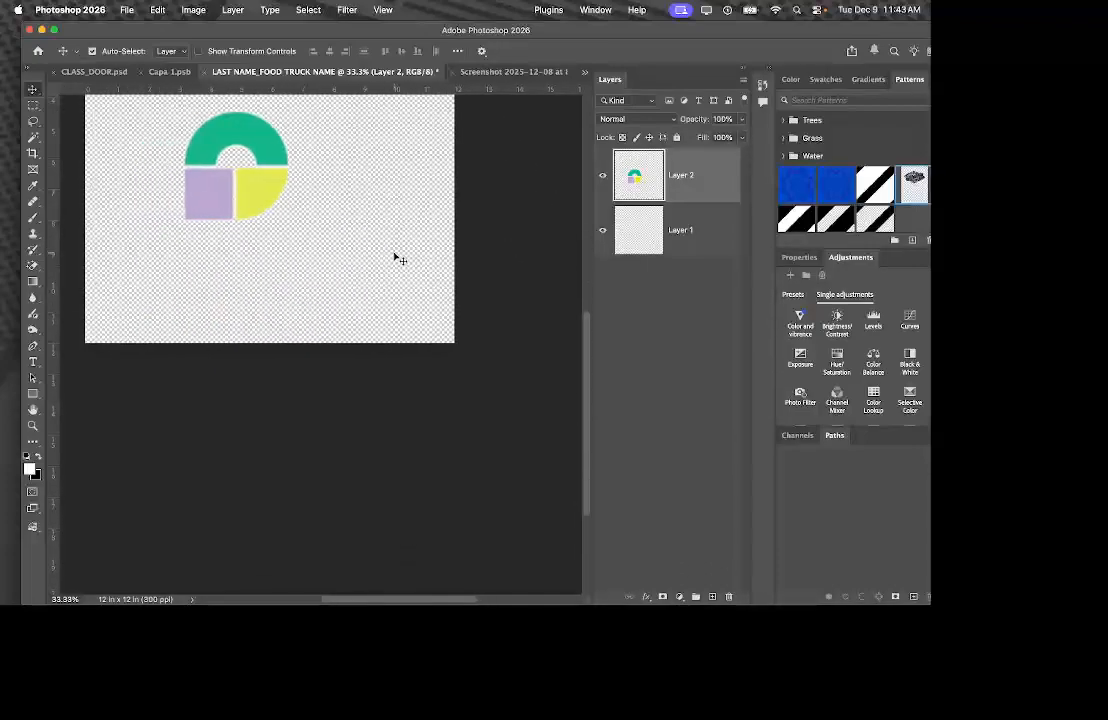
{"action": "scroll", "coordinate": [396, 255], "scroll_direction": "left", "scroll_amount": 2}
{"action": "scroll", "coordinate": [318, 252], "scroll_direction": "up", "scroll_amount": 1}
{"action": "left_click_drag", "start_coordinate": [325, 216], "coordinate": [342, 191]}
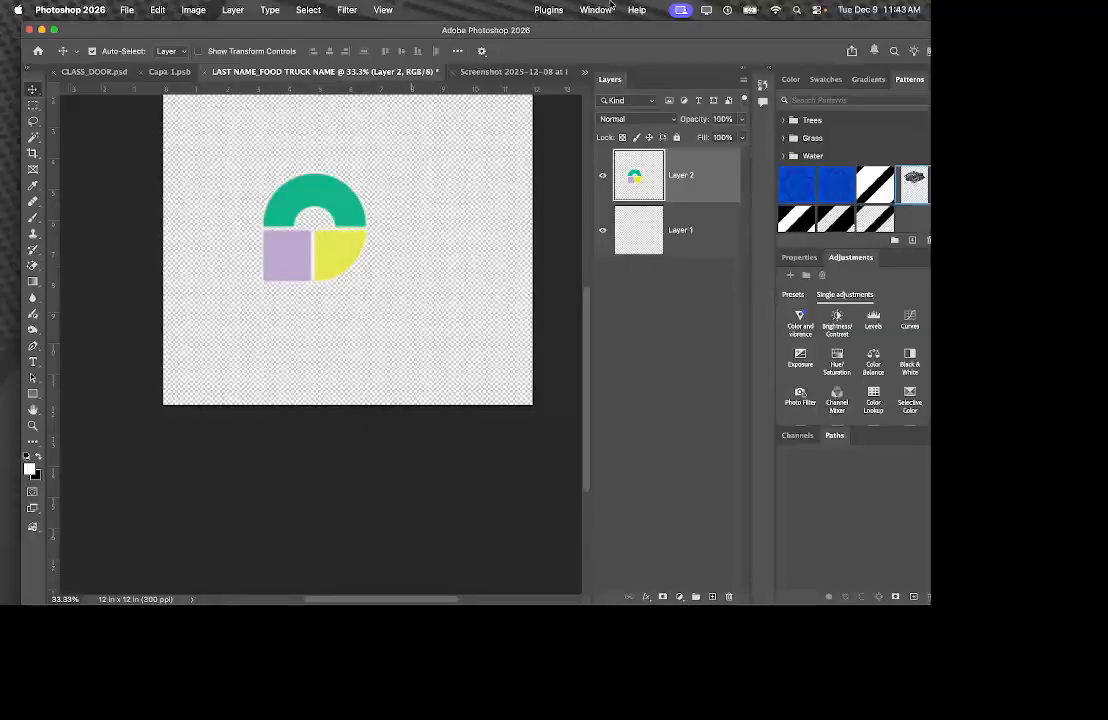
Turn on View > Pattern Preview, accept the smart-object warning, and zoom out to see the tiles.
{"action": "left_click", "coordinate": [385, 10]}
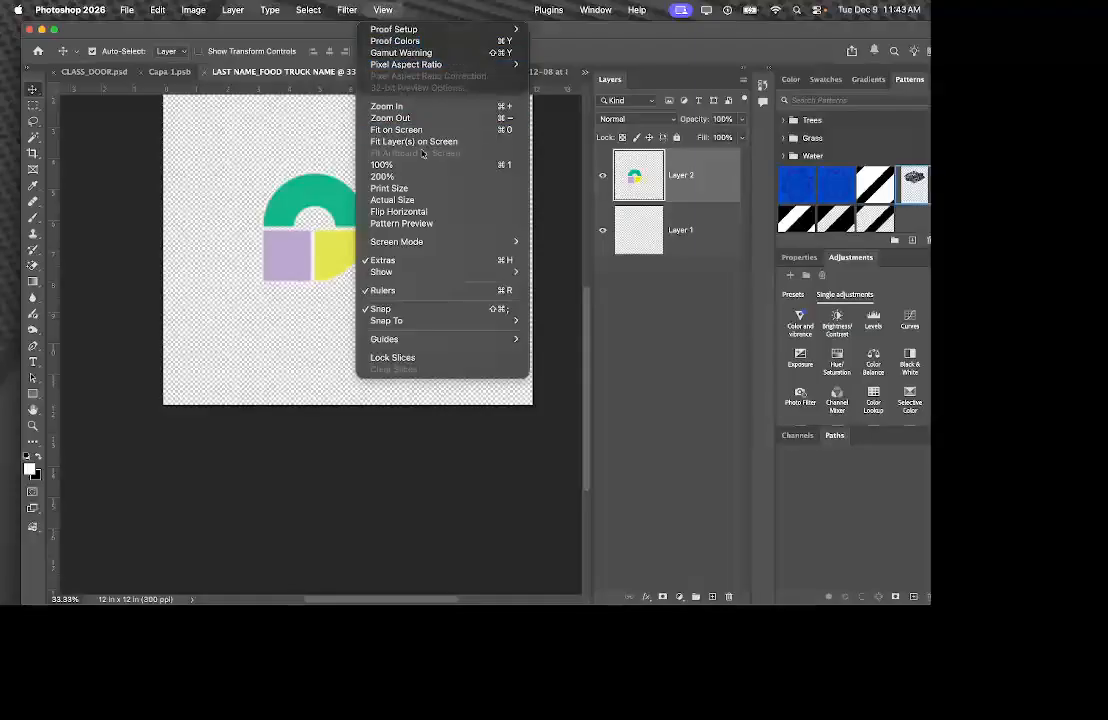
{"action": "left_click", "coordinate": [435, 225]}
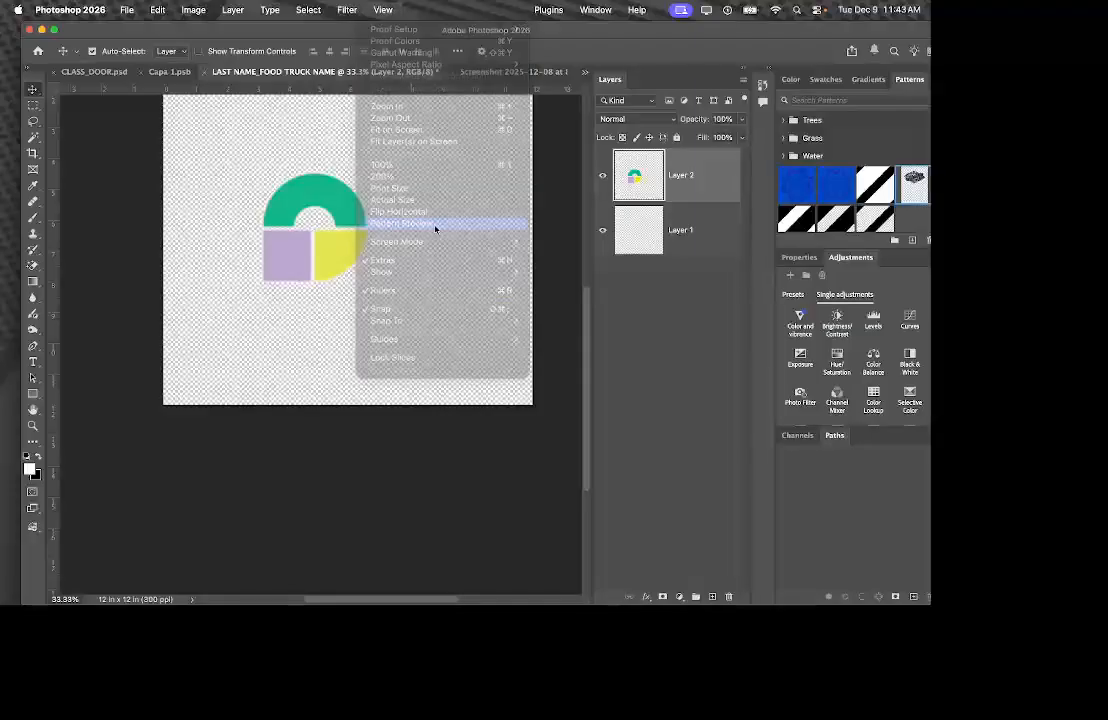
{"action": "left_click", "coordinate": [500, 267]}
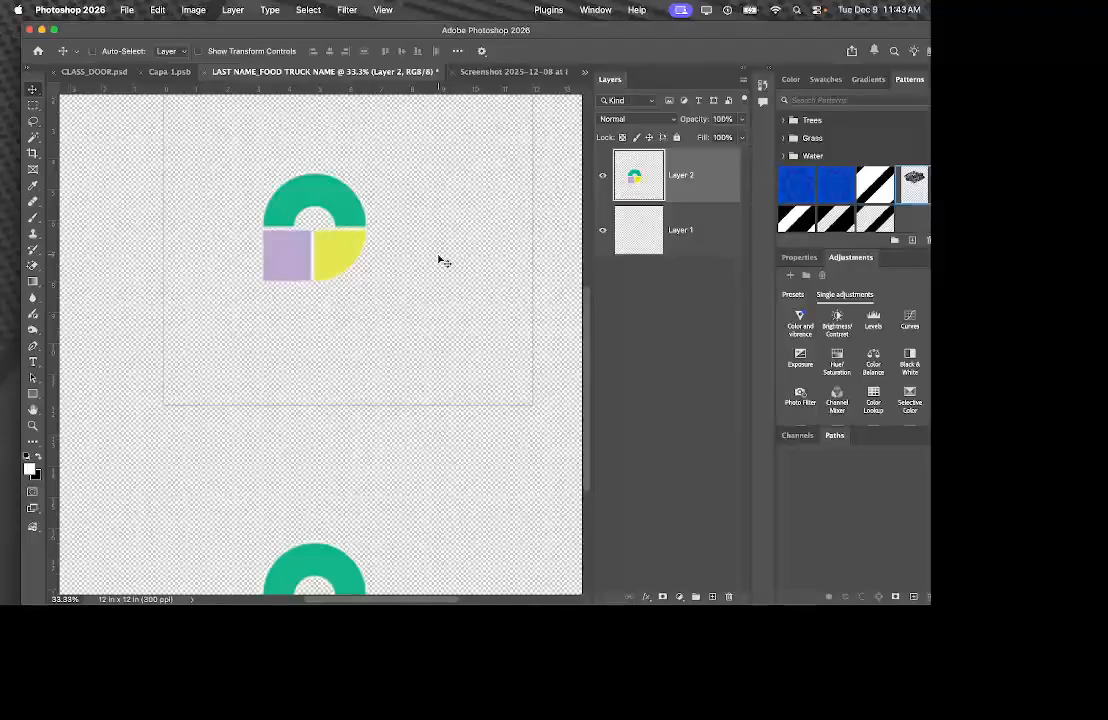
{"action": "key", "text": "super+minus"}
{"action": "key", "text": "super+minus"}
{"action": "key", "text": "super+minus"}
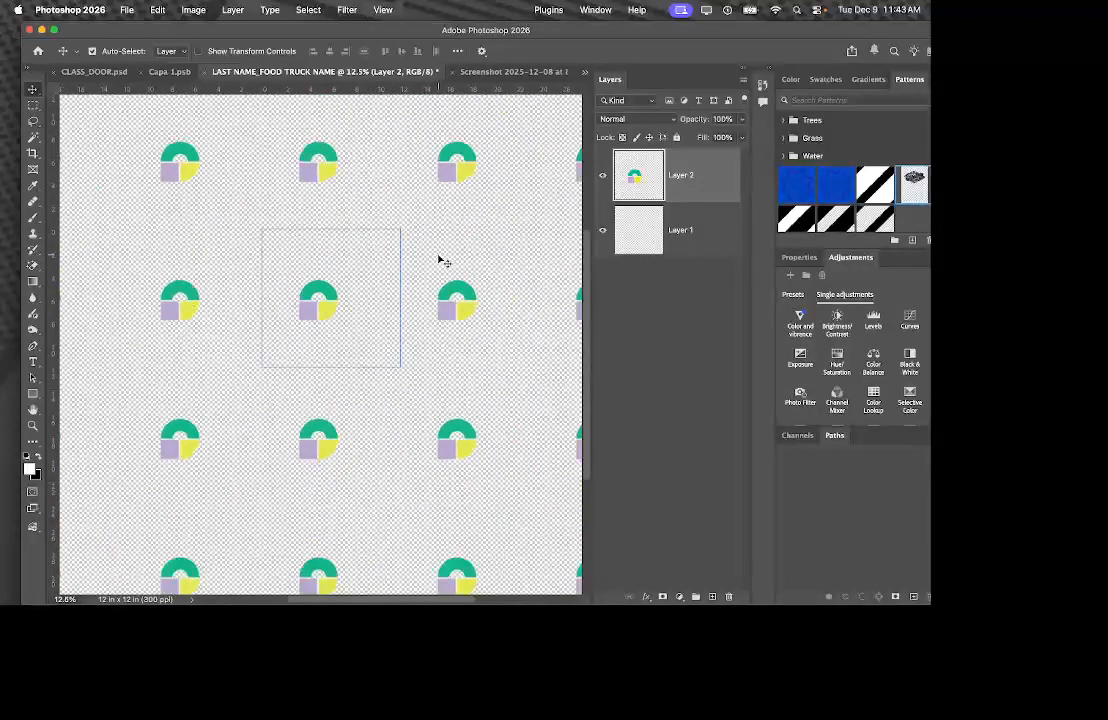
{"action": "key", "text": "super+t"}
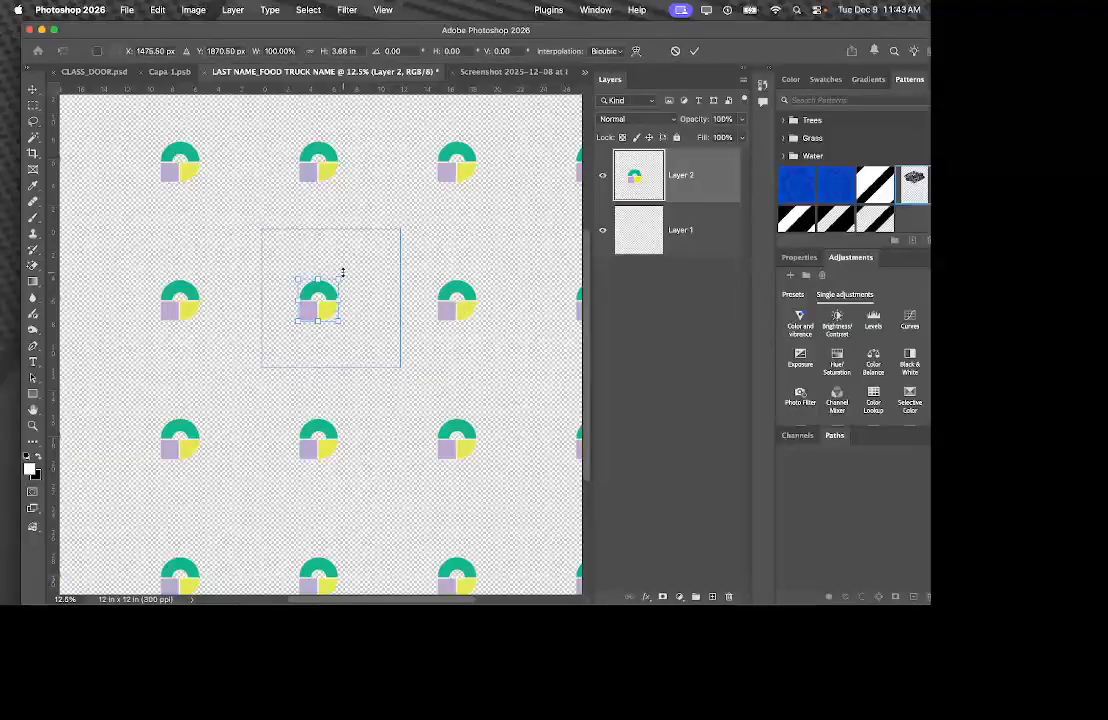
Enlarge the logo with Free Transform, then nudge it right and then left within its tile.
{"action": "left_click_drag", "start_coordinate": [339, 280], "coordinate": [331, 248]}
{"action": "left_click_drag", "start_coordinate": [330, 248], "coordinate": [329, 239]}
{"action": "key", "text": "Escape"}
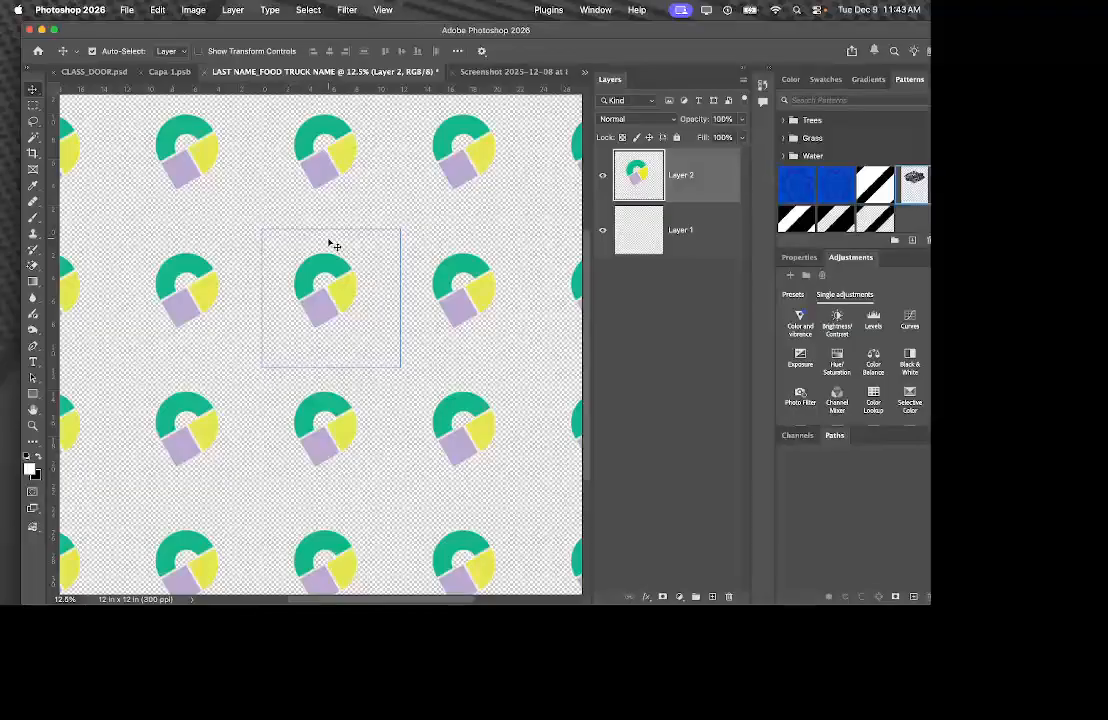
{"action": "left_click_drag", "start_coordinate": [351, 291], "coordinate": [355, 290]}
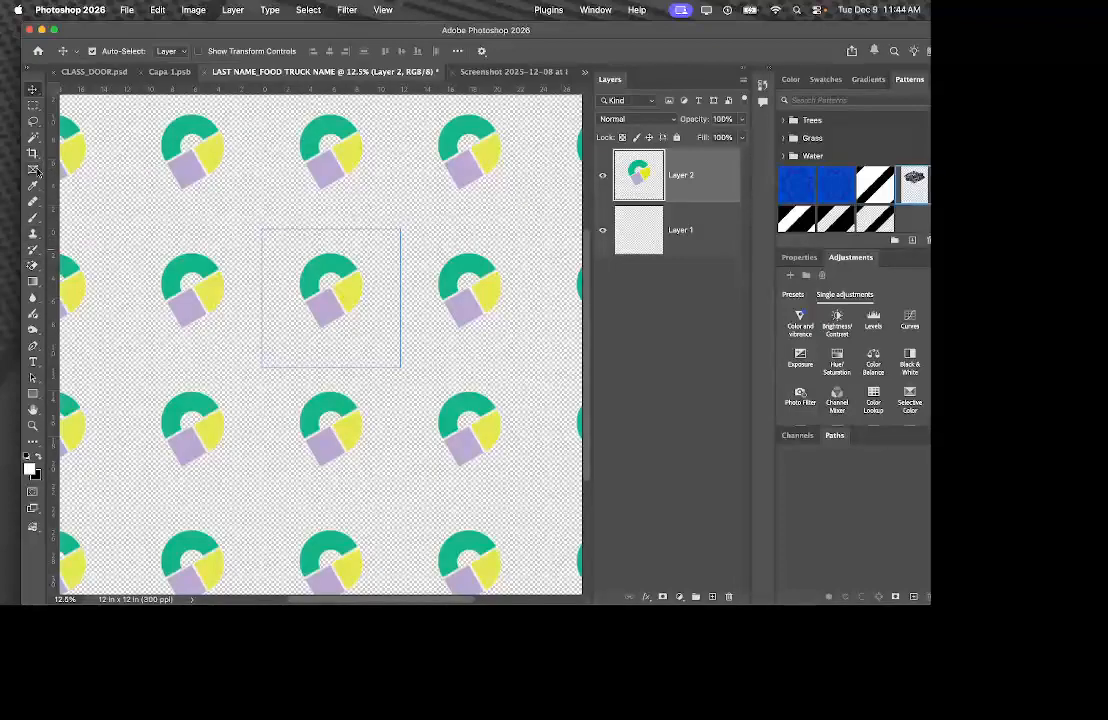
{"action": "left_click_drag", "start_coordinate": [326, 295], "coordinate": [312, 272]}
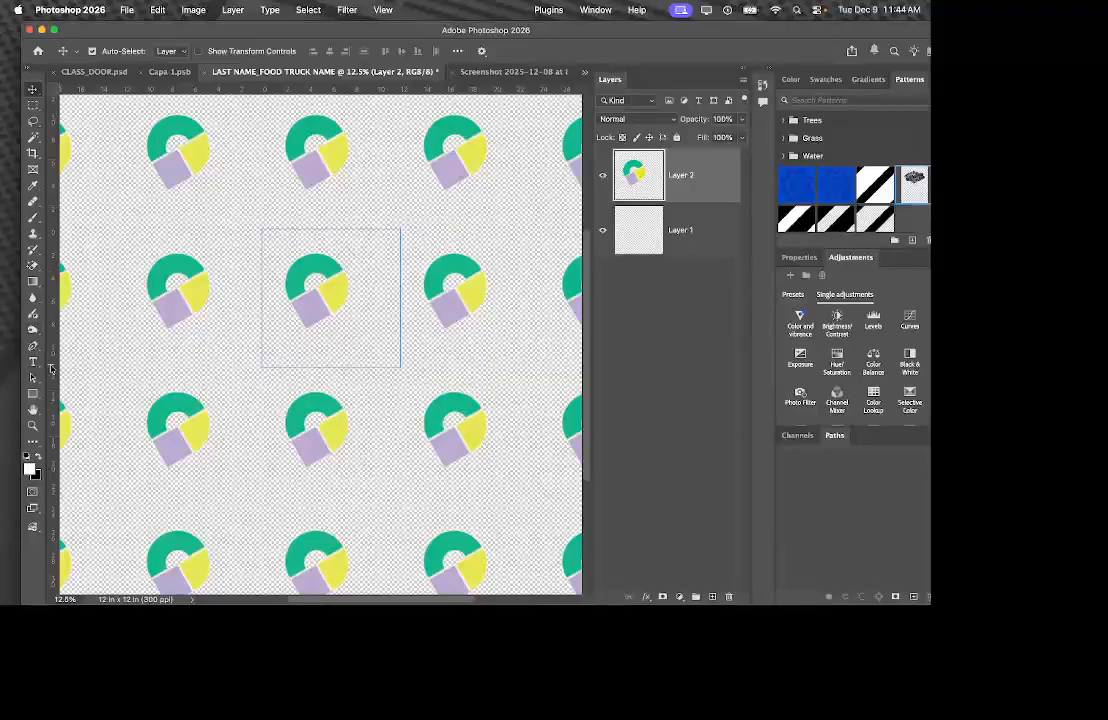
Draw a thin black rectangle bar near the tile's bottom edge and move it slightly down.
{"action": "left_click", "coordinate": [34, 363]}
{"action": "left_click", "coordinate": [34, 394]}
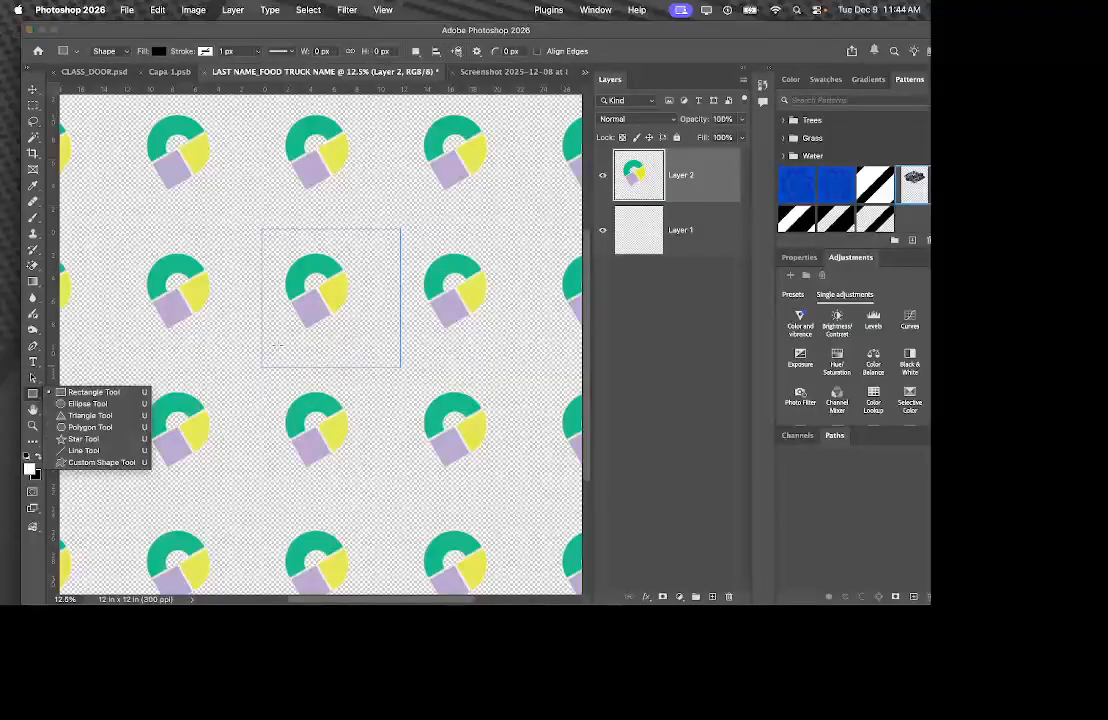
{"action": "left_click", "coordinate": [105, 391]}
{"action": "left_click_drag", "start_coordinate": [268, 343], "coordinate": [398, 350]}
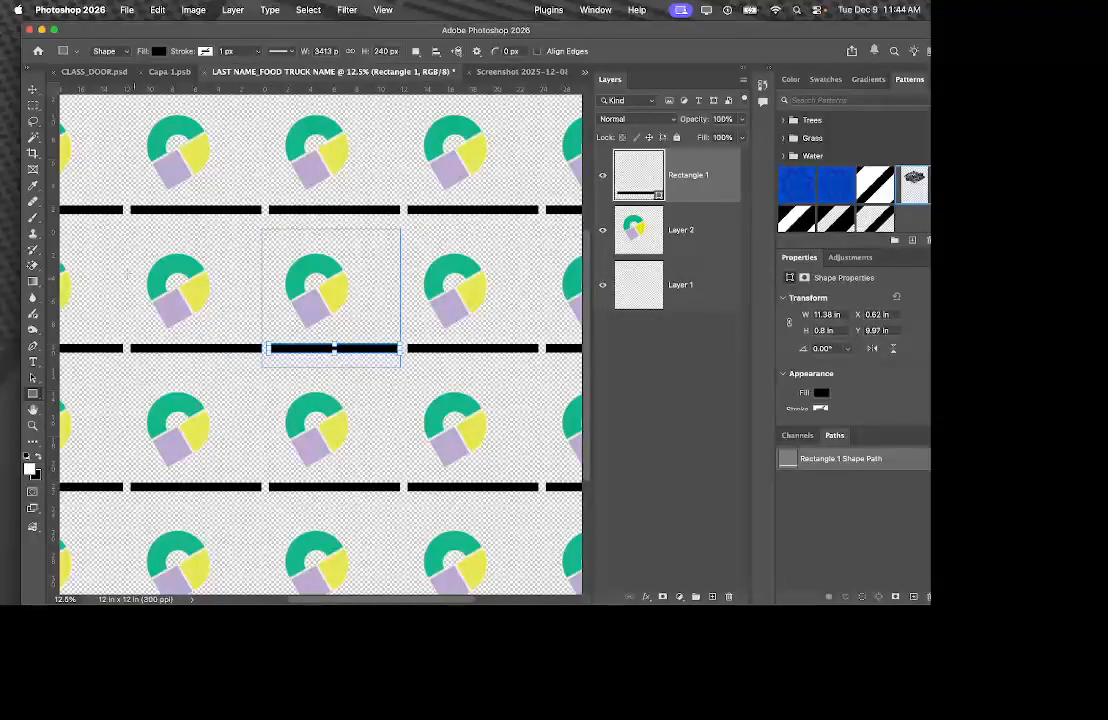
{"action": "left_click", "coordinate": [33, 90]}
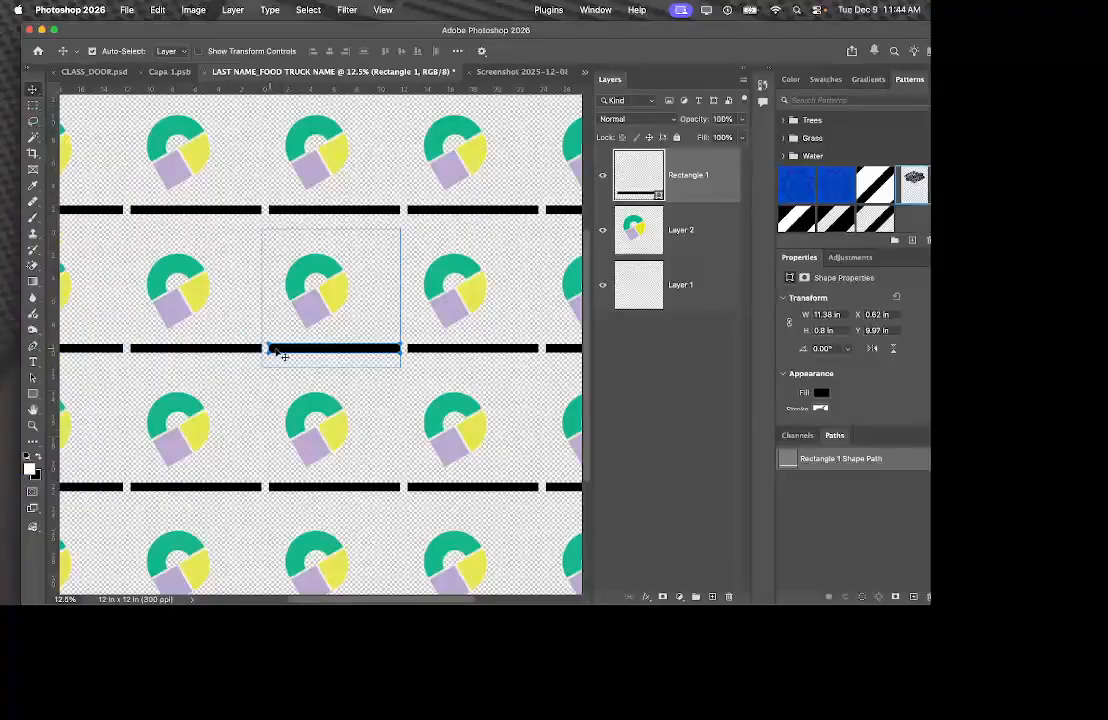
{"action": "left_click_drag", "start_coordinate": [311, 353], "coordinate": [287, 357]}
Stretch the black bar to the full 12 in width and shift the logo left.
{"action": "key", "text": "super+t"}
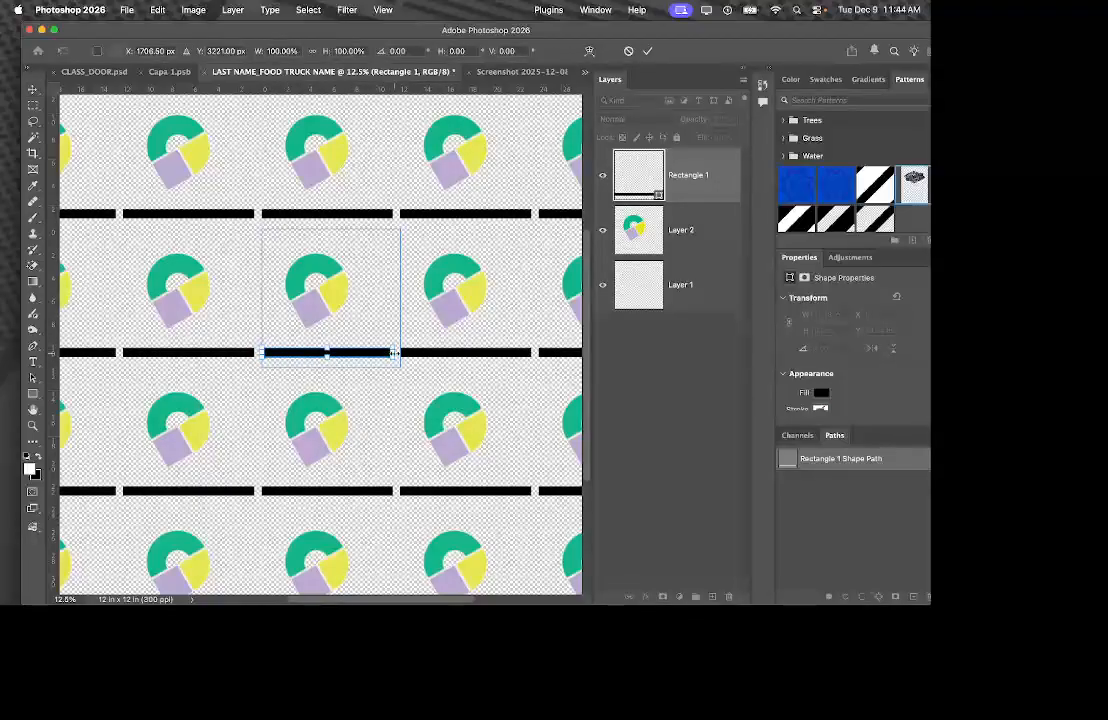
{"action": "left_click_drag", "start_coordinate": [393, 353], "coordinate": [403, 355]}
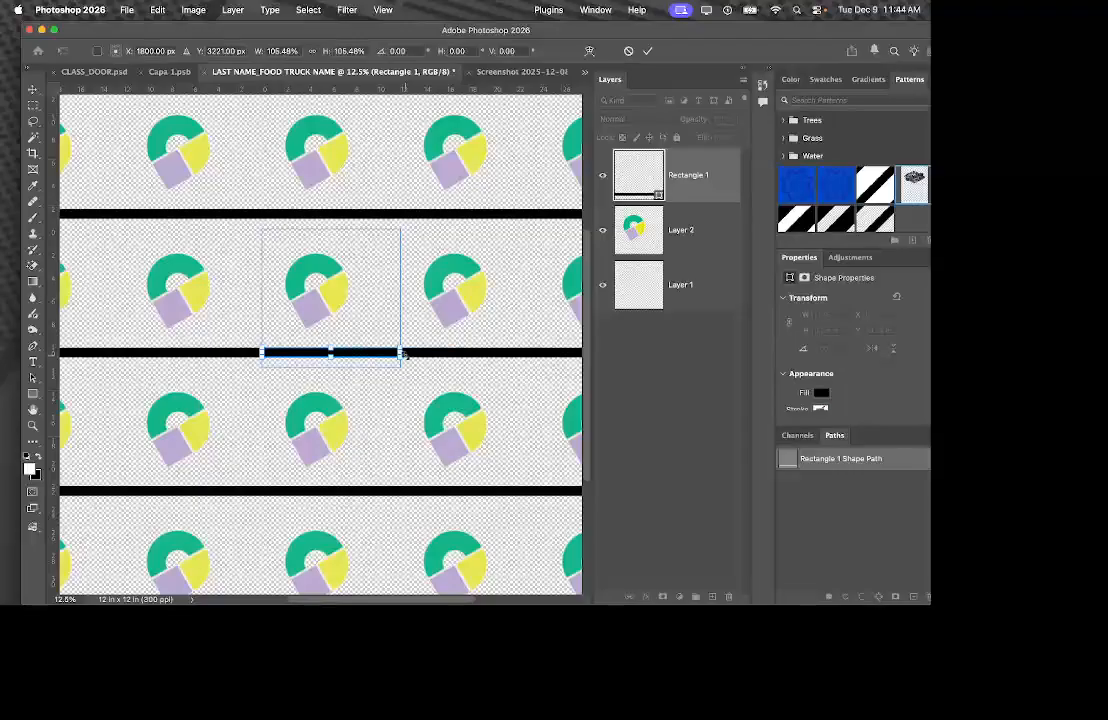
{"action": "key", "text": "Return"}
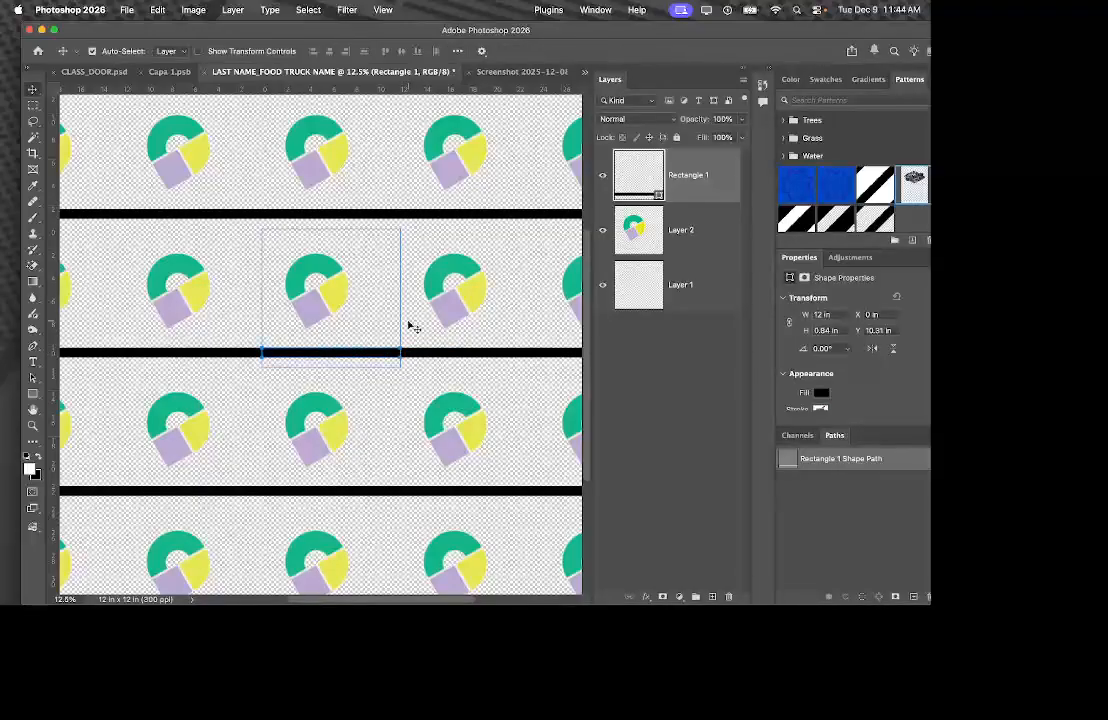
{"action": "scroll", "coordinate": [385, 365], "scroll_direction": "right", "scroll_amount": 2}
{"action": "left_click_drag", "start_coordinate": [257, 316], "coordinate": [207, 311]}
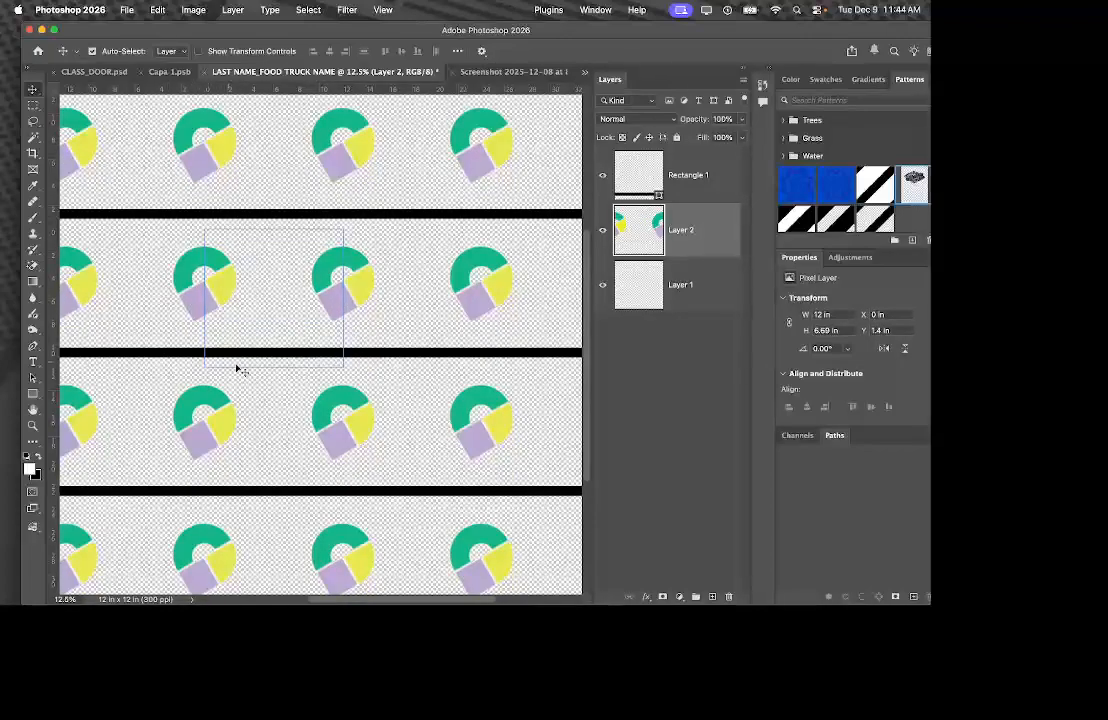
Draw a black star-shaped flower with the Star Tool and move it between the logos.
{"action": "scroll", "coordinate": [366, 440], "scroll_direction": "left", "scroll_amount": 6}
{"action": "scroll", "coordinate": [346, 433], "scroll_direction": "right", "scroll_amount": 2}
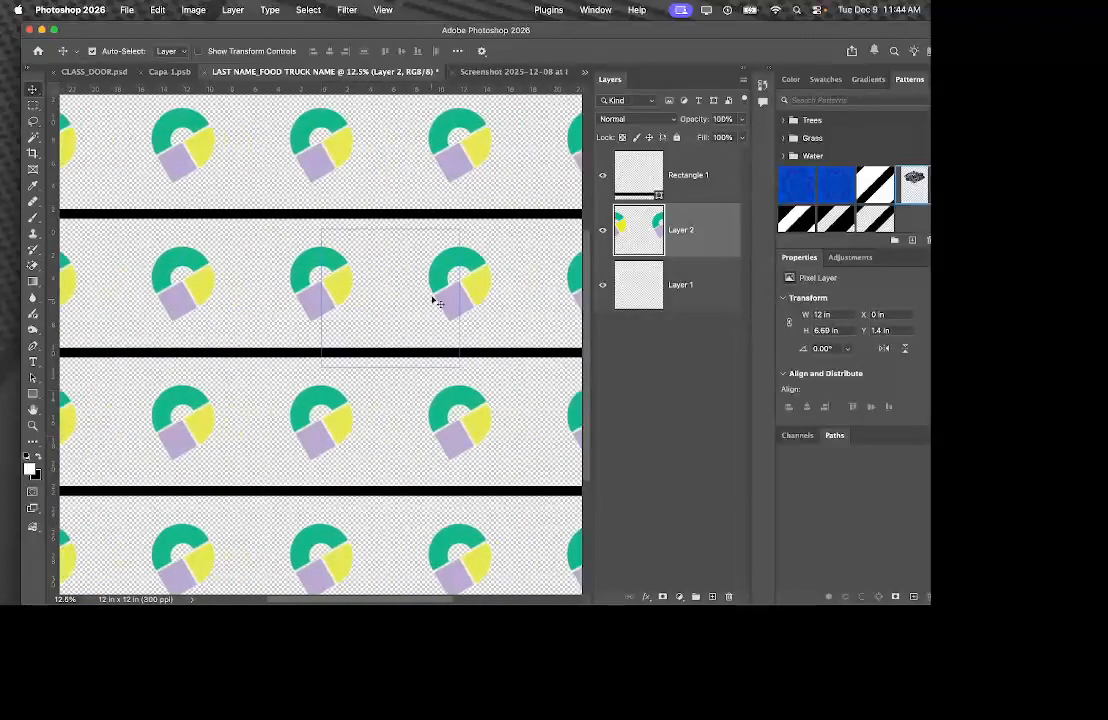
{"action": "left_click", "coordinate": [390, 304]}
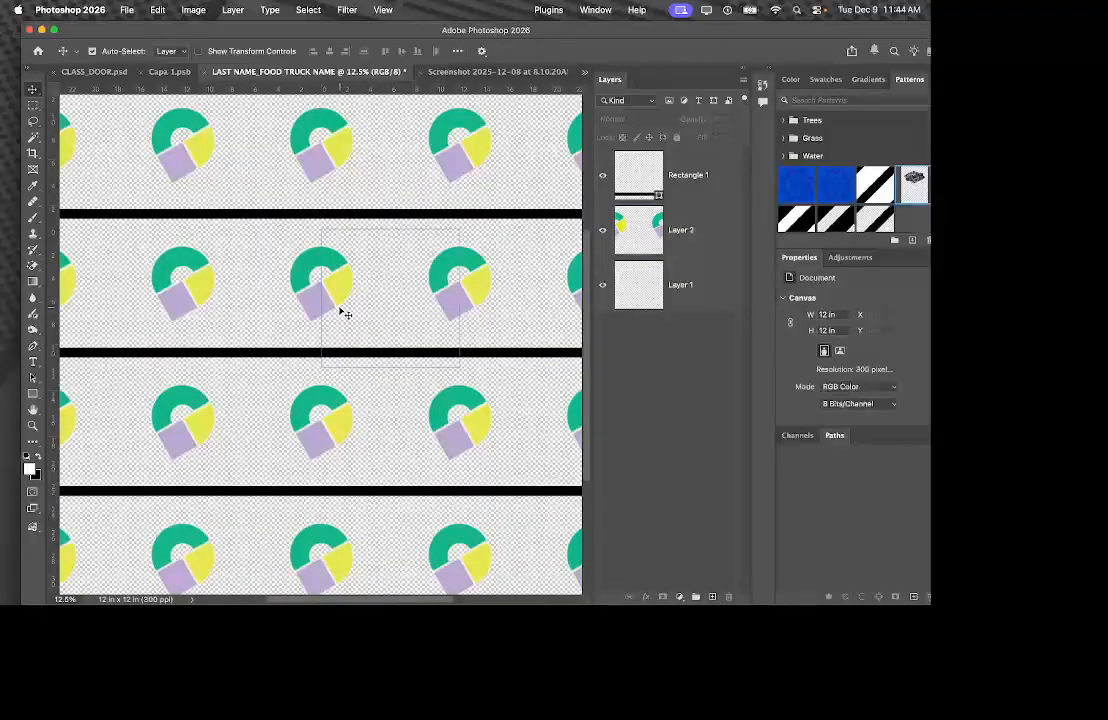
{"action": "left_click", "coordinate": [342, 312]}
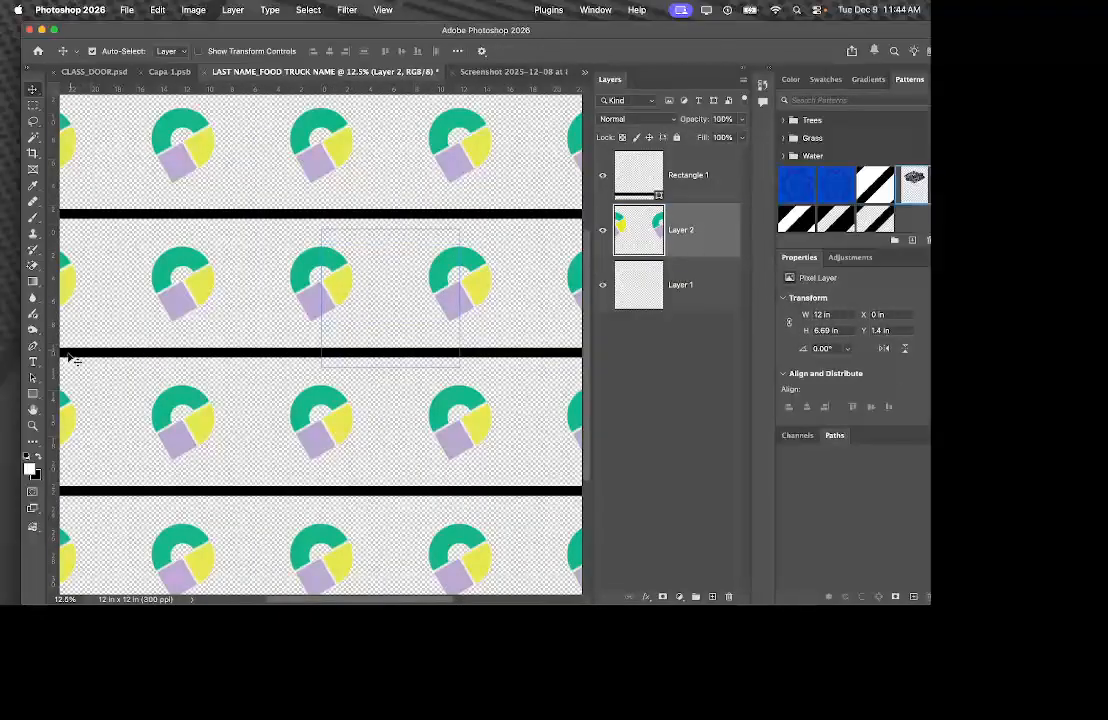
{"action": "left_click", "coordinate": [33, 393]}
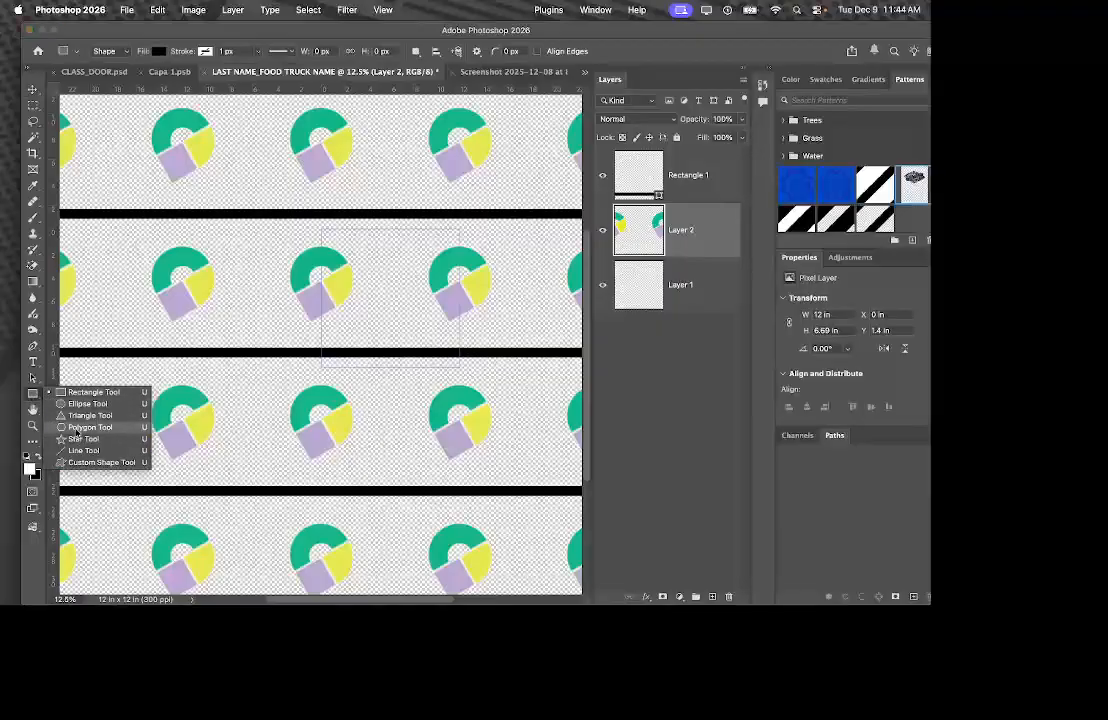
{"action": "left_click", "coordinate": [82, 439]}
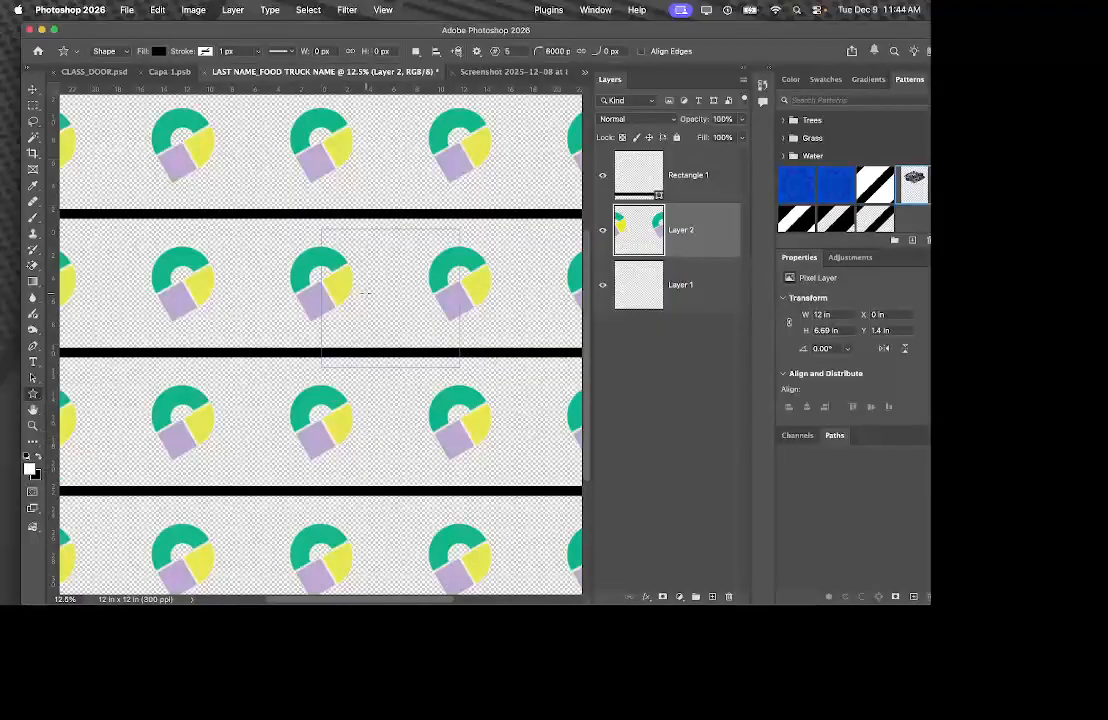
{"action": "left_click_drag", "start_coordinate": [374, 290], "coordinate": [389, 257]}
{"action": "left_click", "coordinate": [33, 89]}
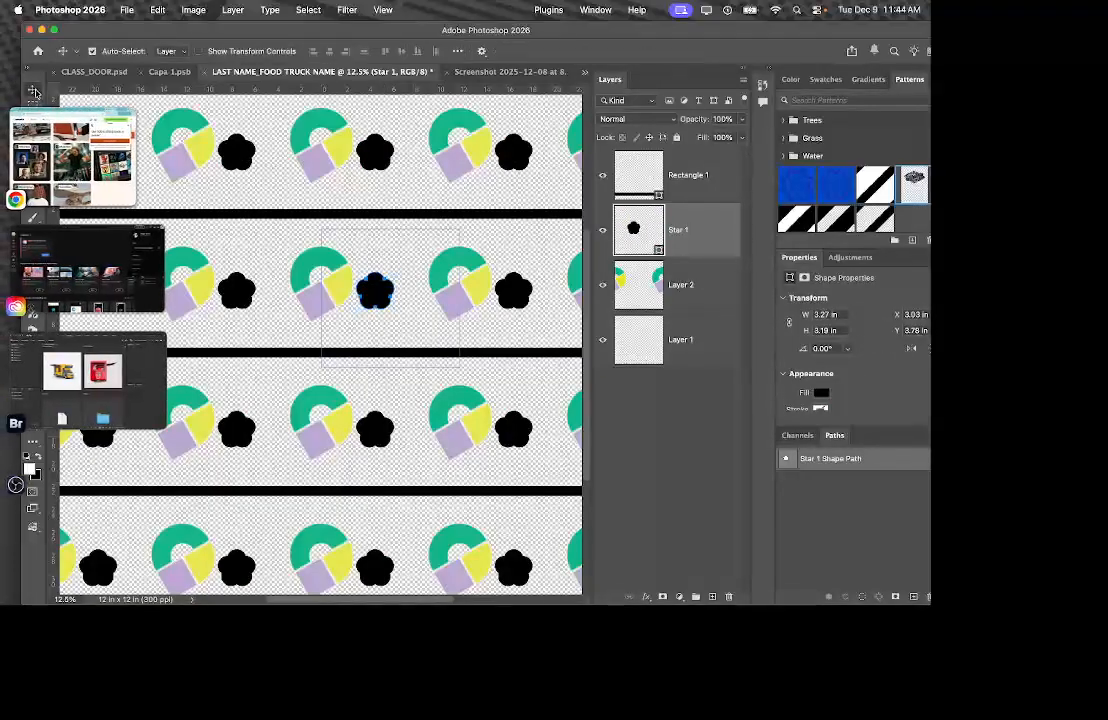
{"action": "left_click_drag", "start_coordinate": [395, 272], "coordinate": [410, 262]}
{"action": "left_click", "coordinate": [310, 393]}
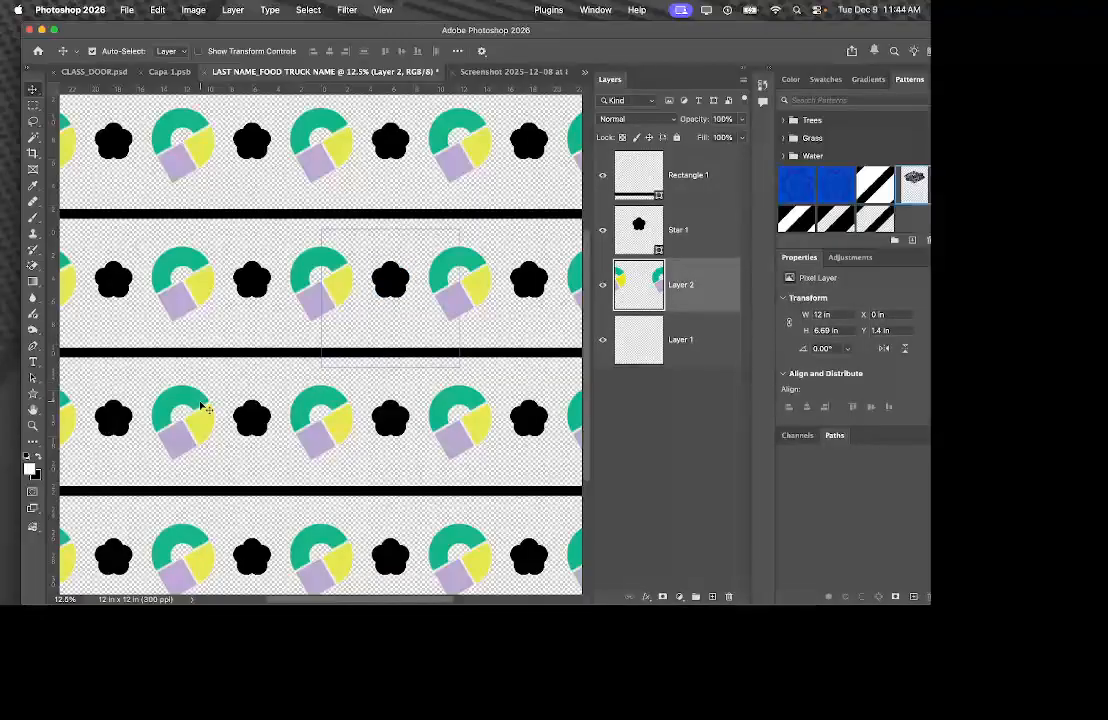
Define the tile as a pattern via Edit > Define Pattern, keeping the name LAST NAME_FOOD TRUCK NAME.
{"action": "left_click", "coordinate": [152, 9]}
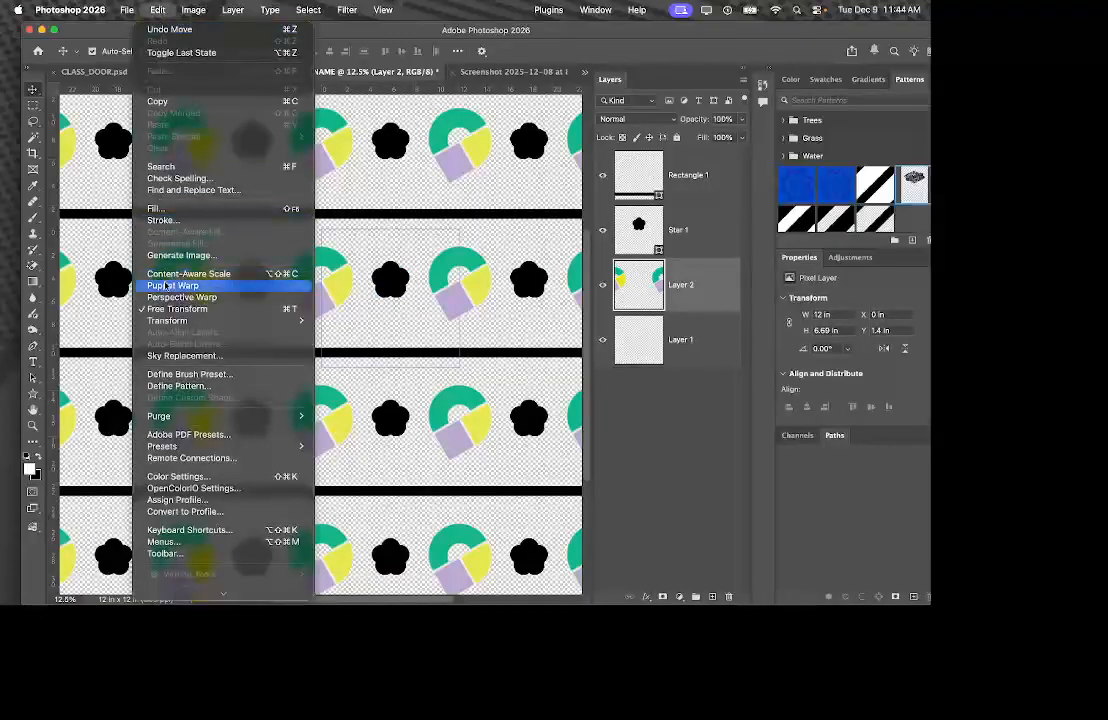
{"action": "left_click", "coordinate": [181, 387]}
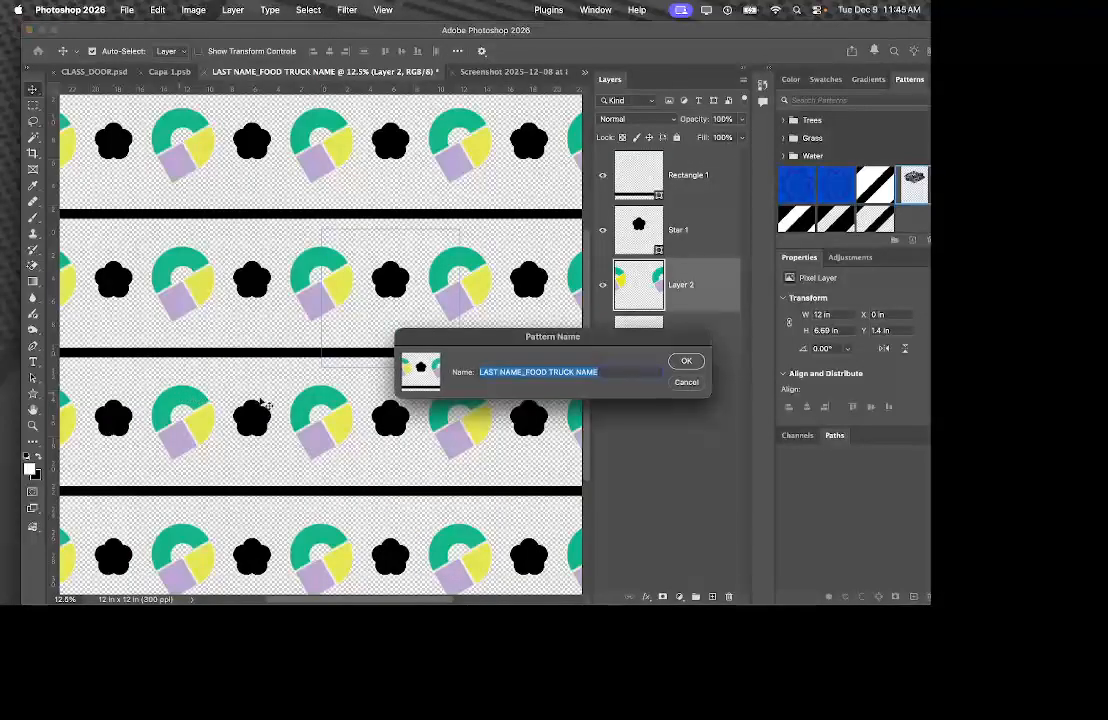
{"action": "left_click", "coordinate": [497, 372]}
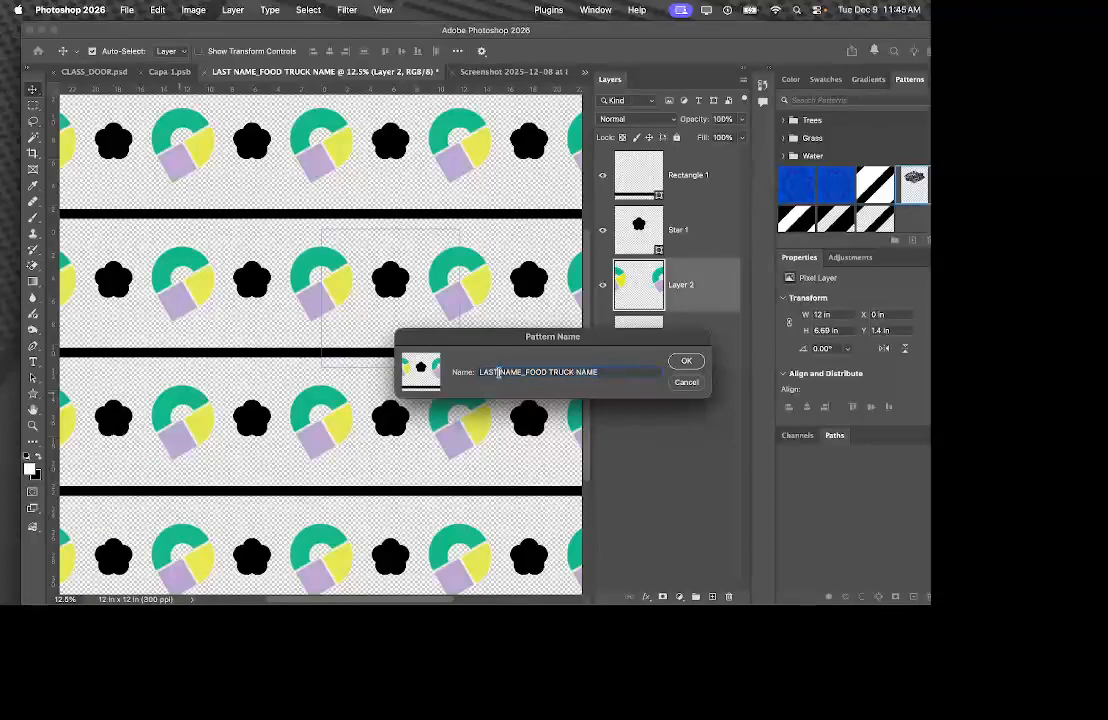
{"action": "double_click", "coordinate": [500, 372]}
{"action": "left_click", "coordinate": [565, 372]}
{"action": "triple_click", "coordinate": [569, 374]}
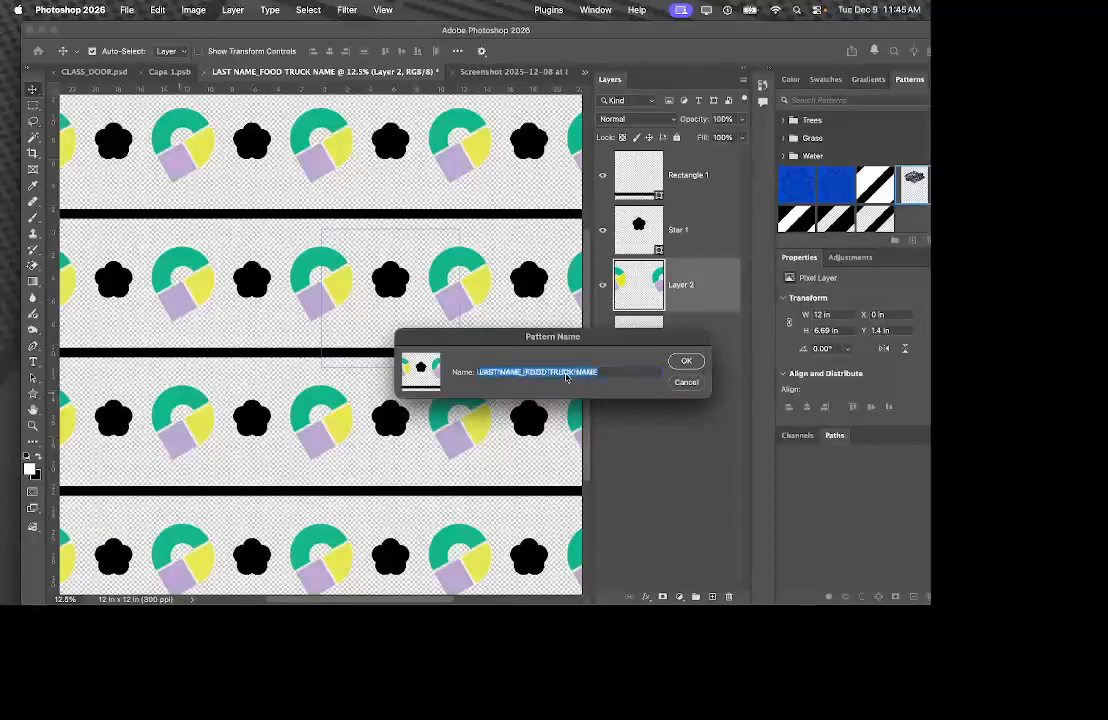
{"action": "left_click", "coordinate": [688, 367]}
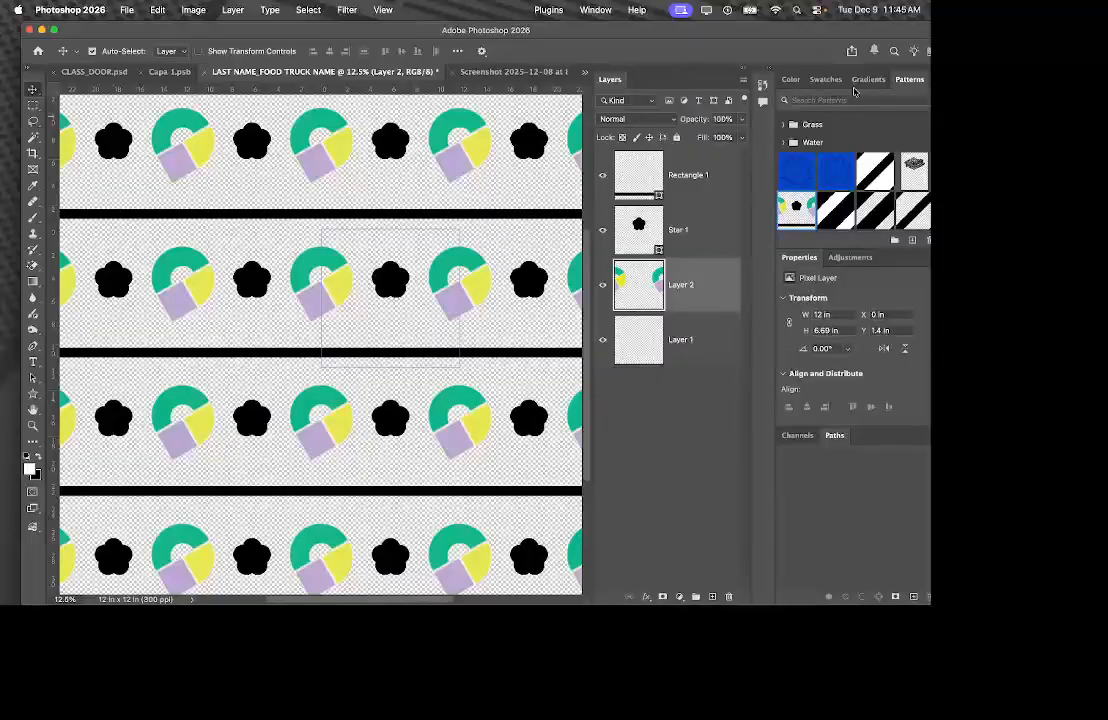
Float and enlarge the Patterns panel, then close the Layers panel group.
{"action": "mouse_move", "coordinate": [779, 28]}
{"action": "left_mouse_down"}
{"action": "mouse_move", "coordinate": [750, 29]}
{"action": "mouse_move", "coordinate": [759, 31]}
{"action": "left_mouse_up"}
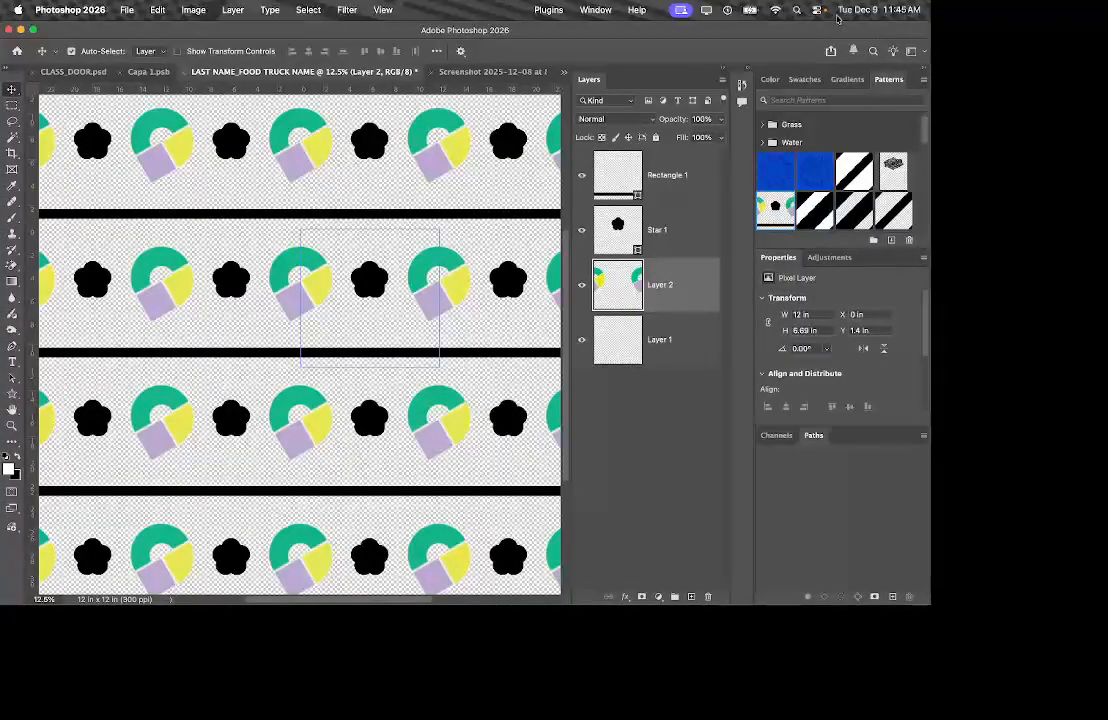
{"action": "left_click", "coordinate": [594, 9]}
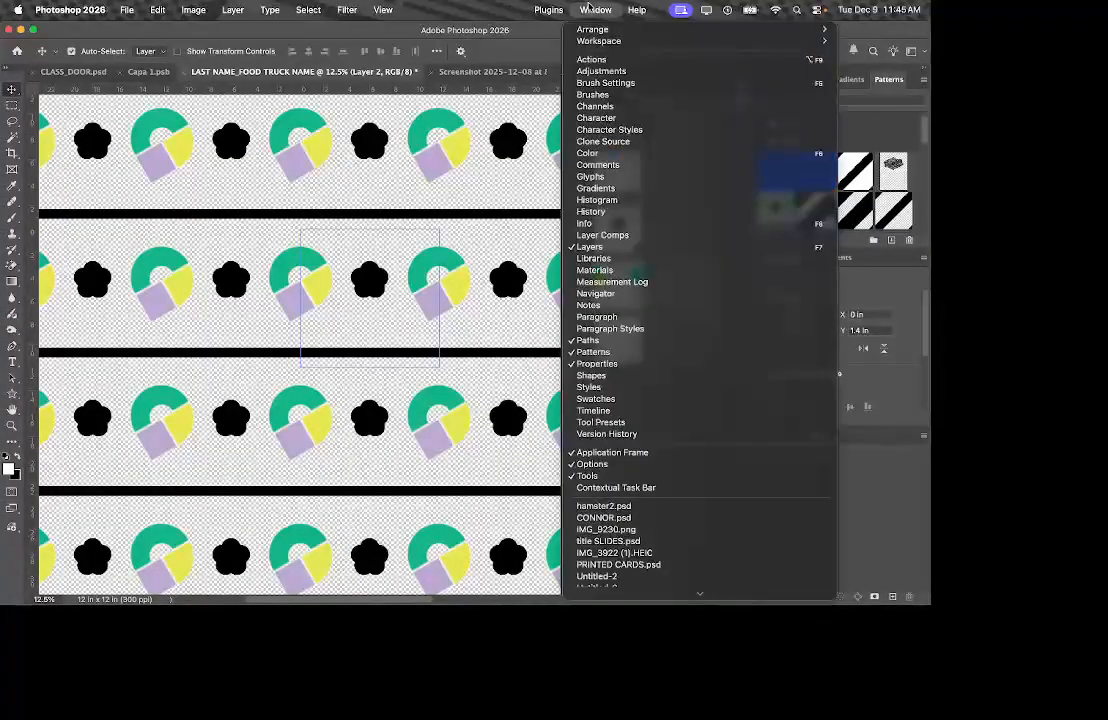
{"action": "left_click", "coordinate": [592, 352]}
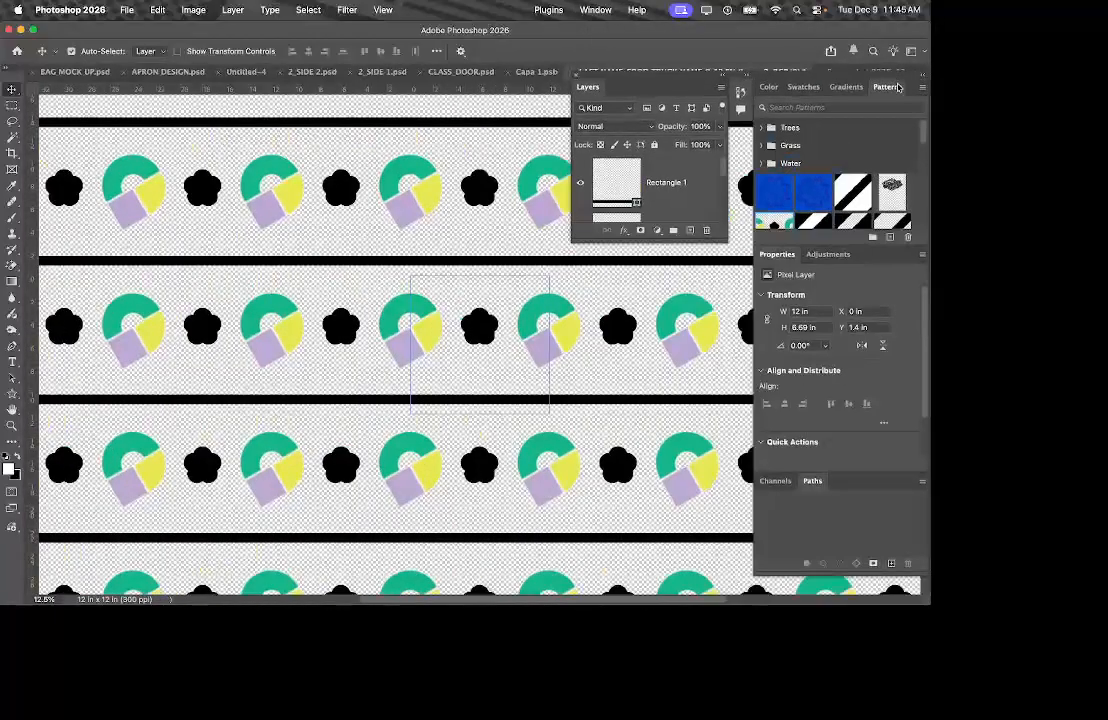
{"action": "left_click_drag", "start_coordinate": [897, 87], "coordinate": [390, 116]}
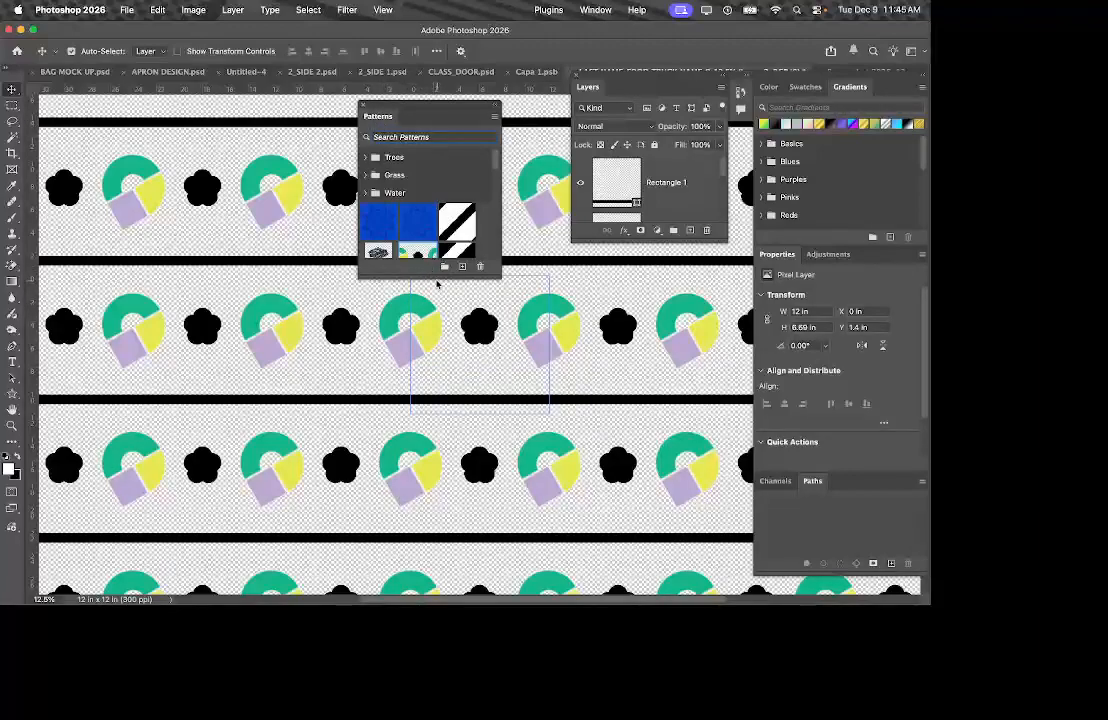
{"action": "left_click_drag", "start_coordinate": [434, 276], "coordinate": [434, 392]}
{"action": "left_click_drag", "start_coordinate": [620, 79], "coordinate": [585, 77]}
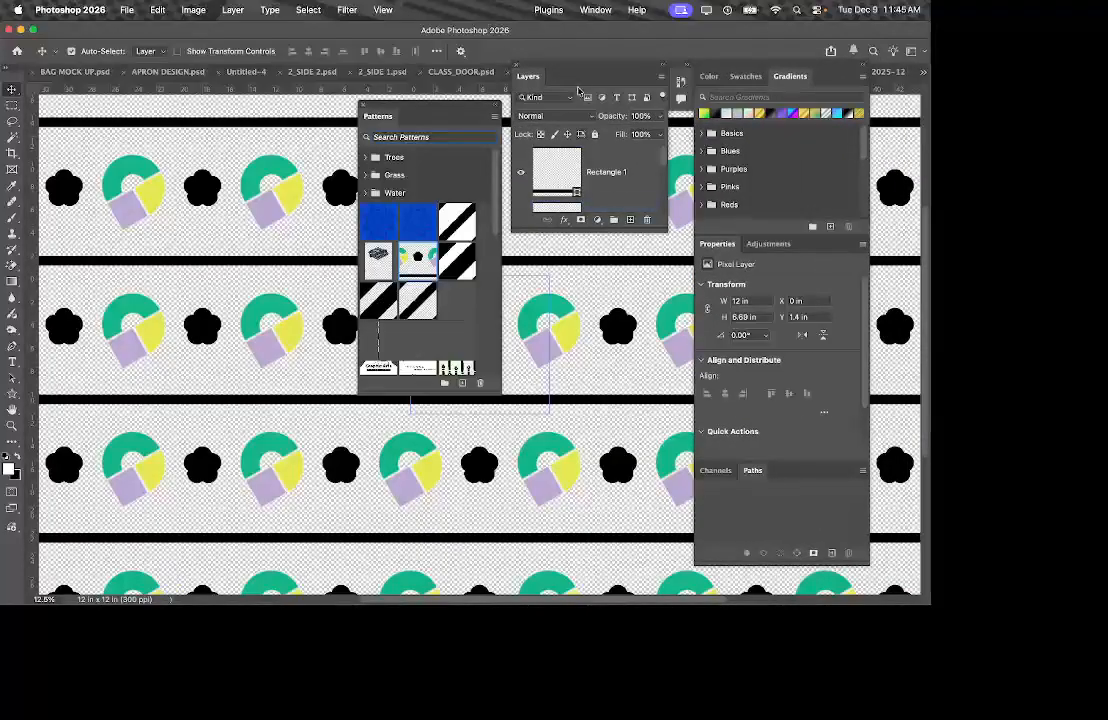
{"action": "left_click", "coordinate": [517, 66]}
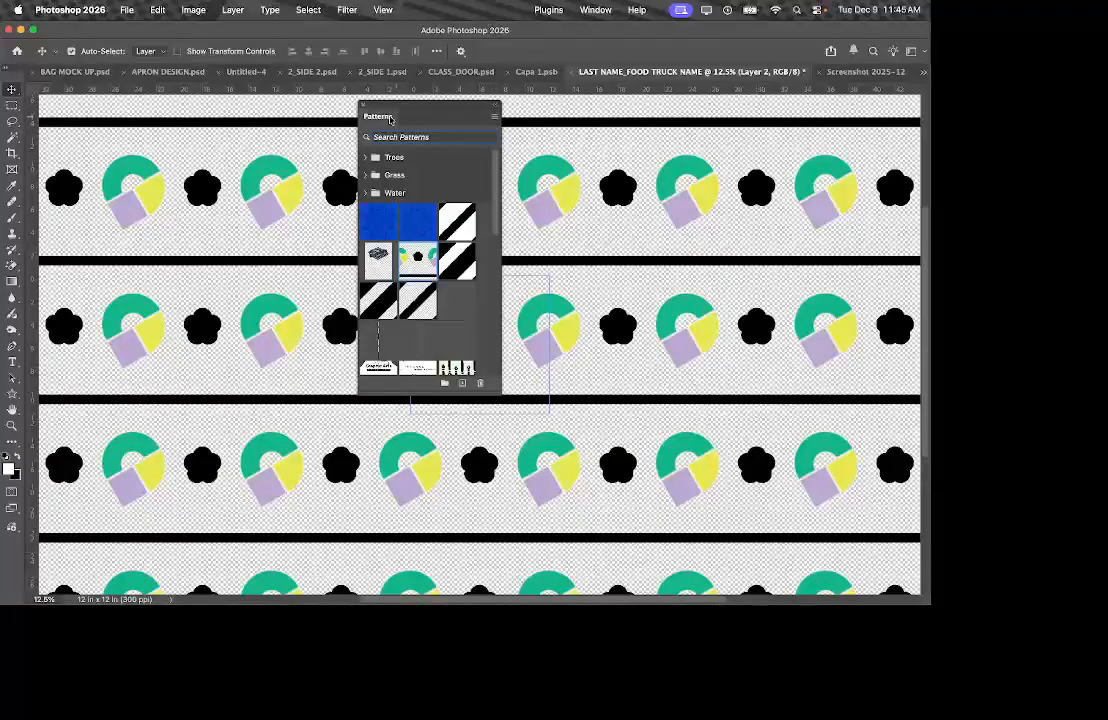
Select the new logo-and-flower pattern and choose Export Selected Patterns.
{"action": "left_click", "coordinate": [495, 121]}
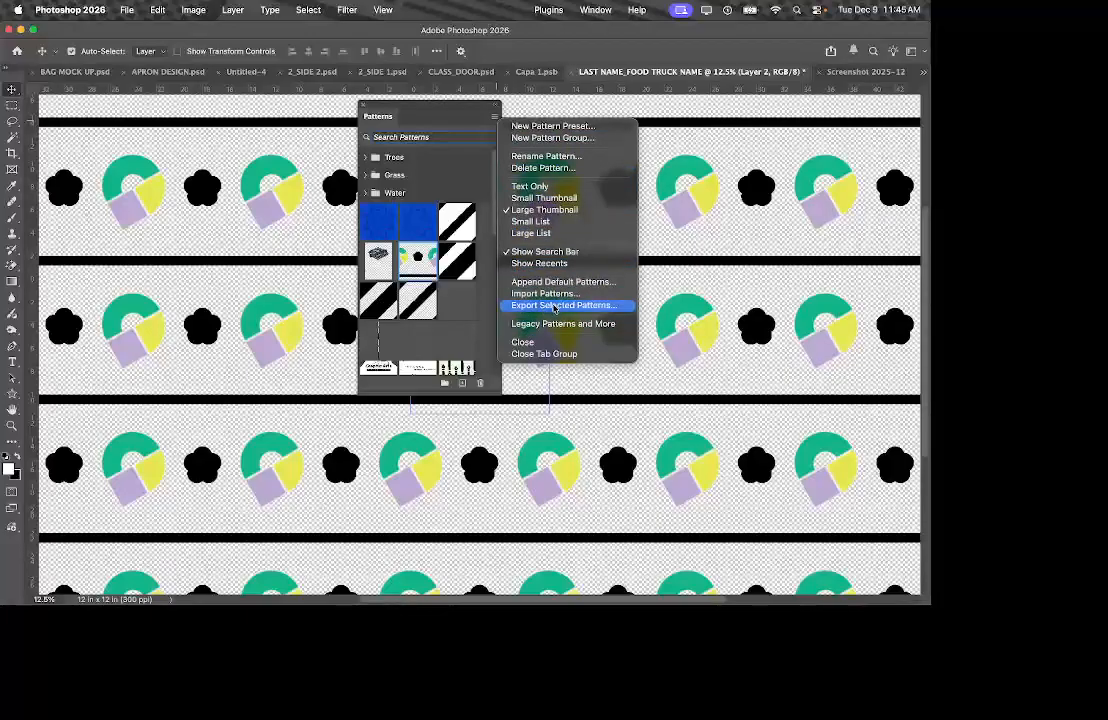
{"action": "left_click", "coordinate": [430, 259]}
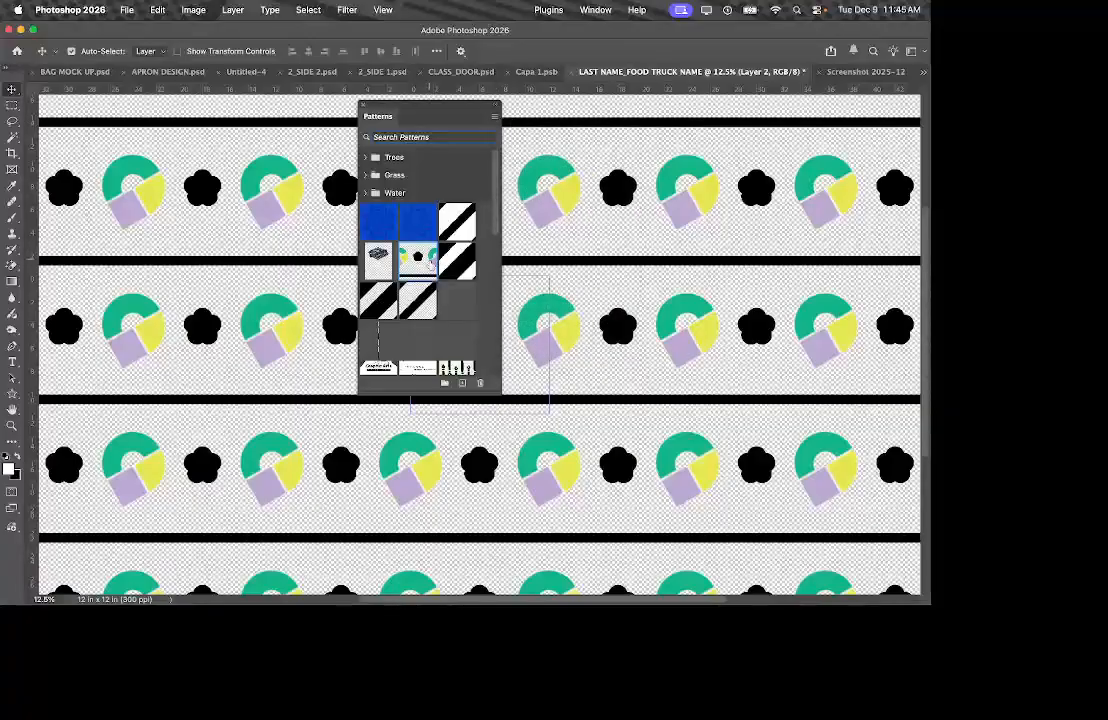
{"action": "left_click", "coordinate": [430, 261]}
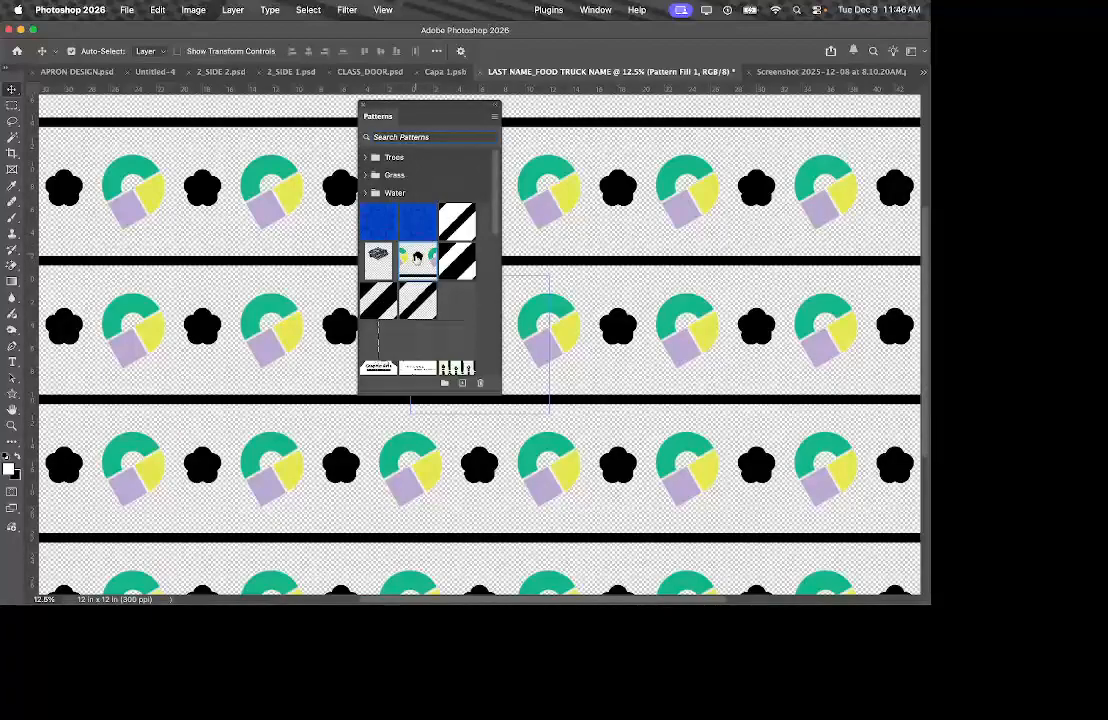
{"action": "left_click", "coordinate": [494, 116]}
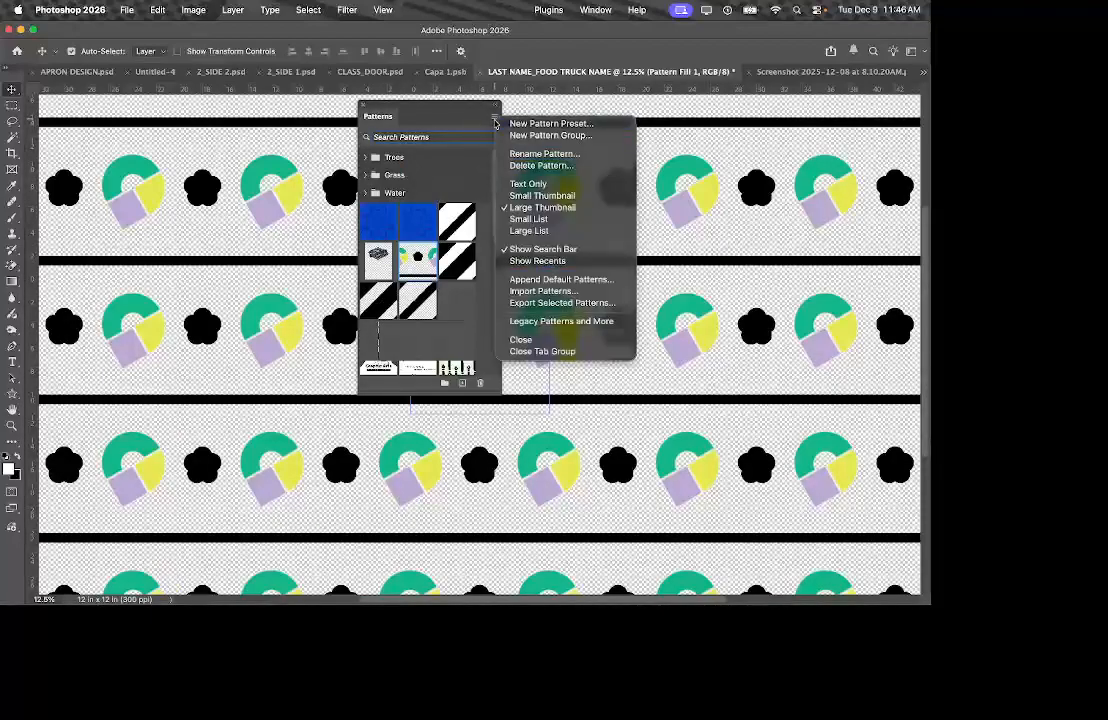
{"action": "left_click", "coordinate": [548, 302]}
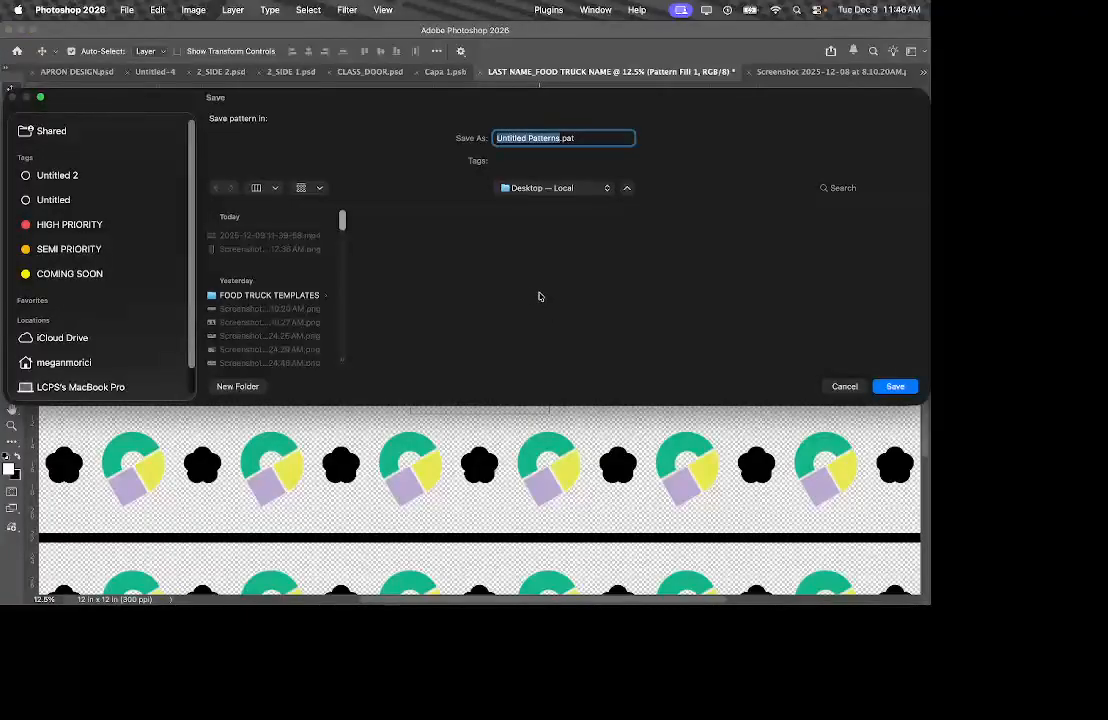
Keep Desktop as the location and name the file with the surname plus '_TRUCK NAME _PATTERN'.
{"action": "left_click", "coordinate": [554, 188]}
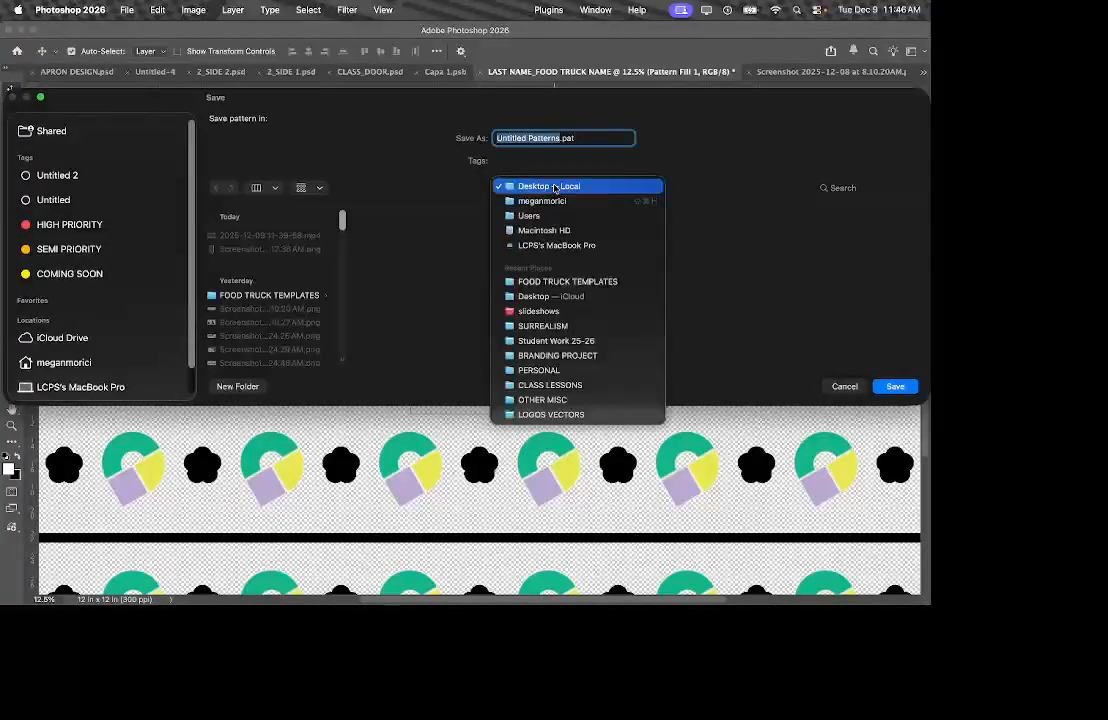
{"action": "left_click", "coordinate": [554, 187]}
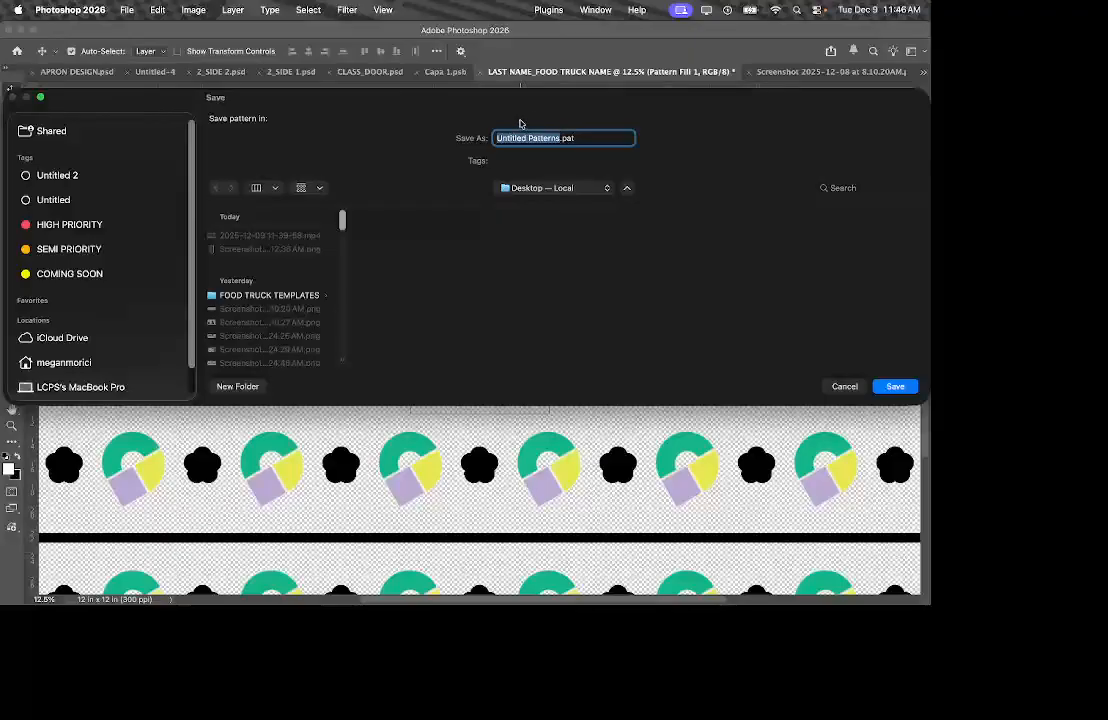
{"action": "type", "text": "MORICIU"}
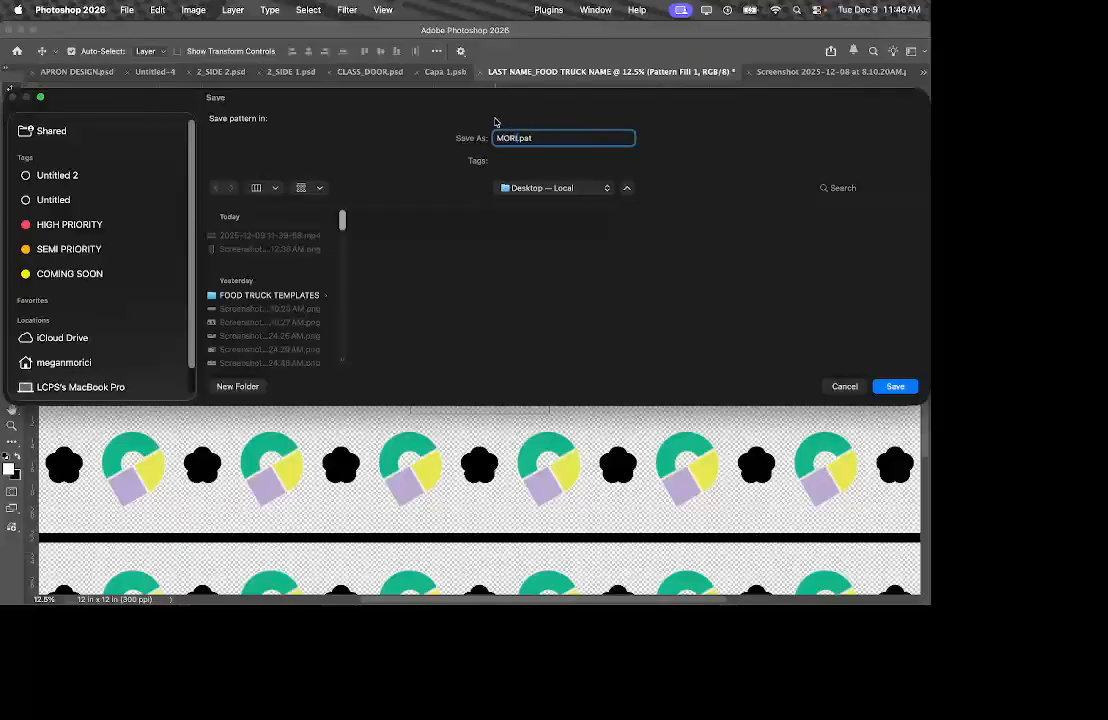
{"action": "key", "text": "BackSpace"}
{"action": "type", "text": "_TRUCK NAME _PATTERN"}
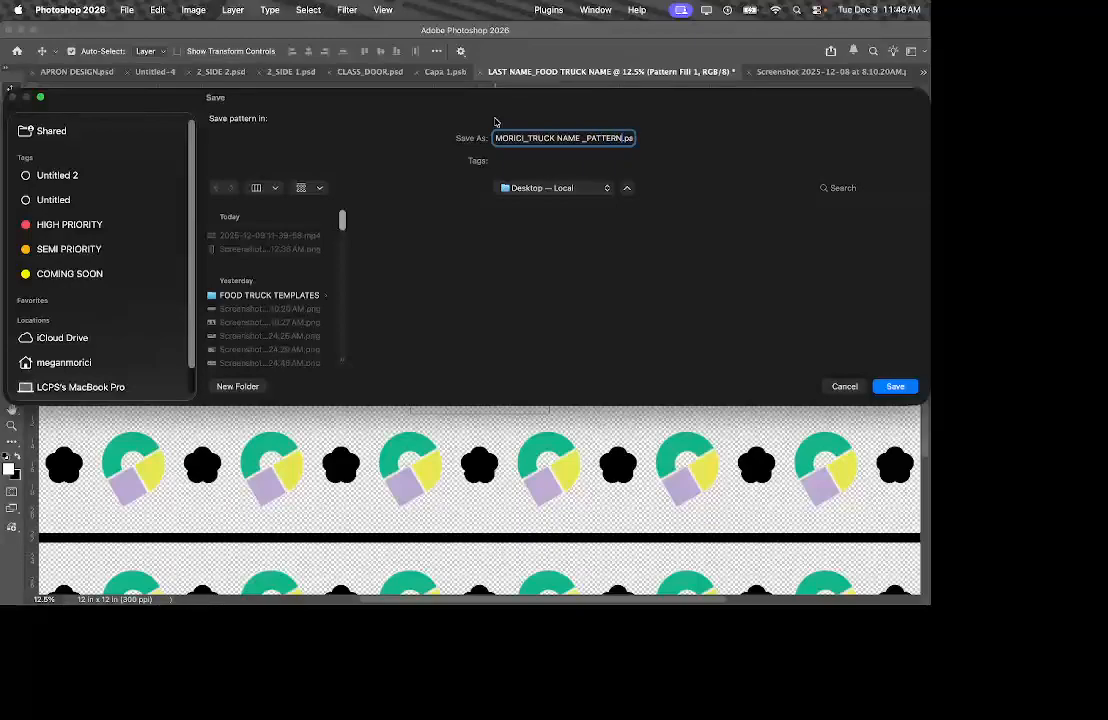
Fix the file name by removing the space between TRUCK and NAME.
{"action": "triple_click", "coordinate": [557, 136]}
{"action": "left_click_drag", "start_coordinate": [558, 135], "coordinate": [659, 136]}
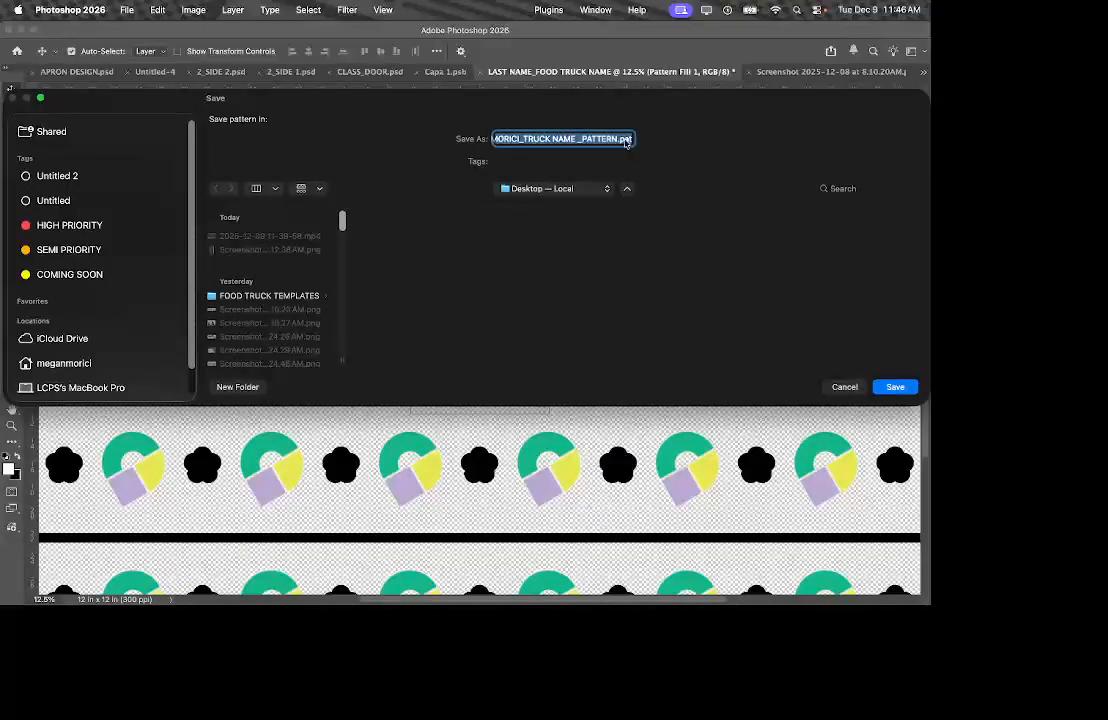
{"action": "left_click", "coordinate": [627, 140]}
{"action": "double_click", "coordinate": [621, 139]}
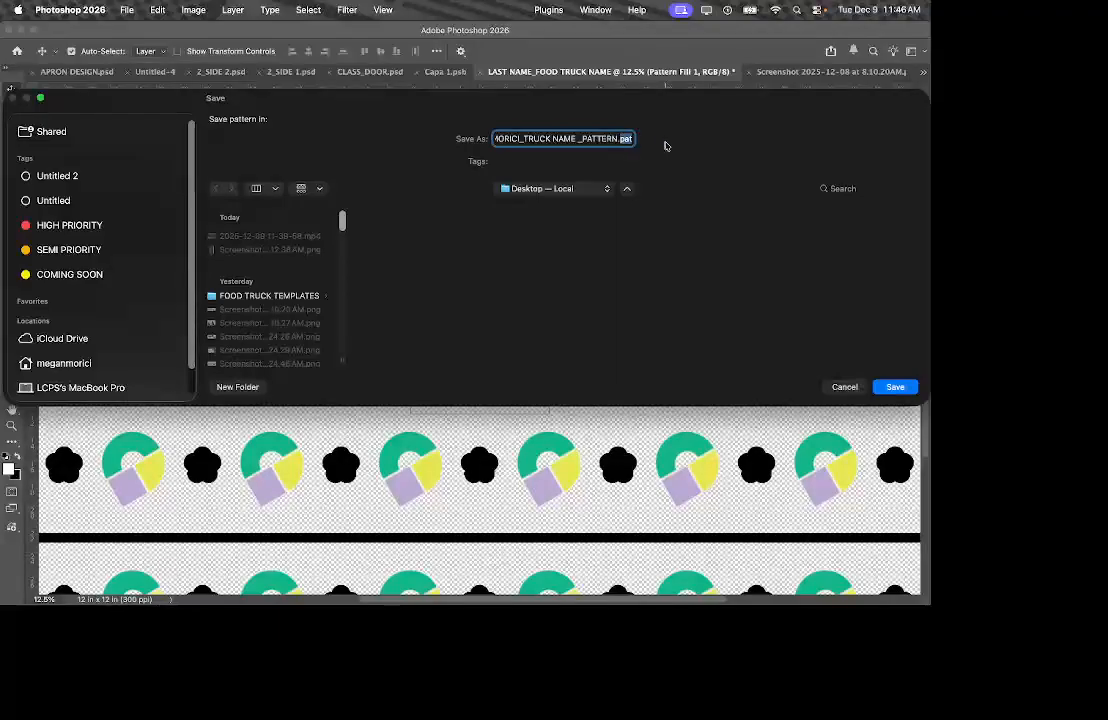
{"action": "left_click", "coordinate": [579, 140]}
{"action": "left_click", "coordinate": [551, 139]}
{"action": "key", "text": "BackSpace"}
Confirm the local Desktop location and save the .pat file.
{"action": "scroll", "coordinate": [107, 363], "scroll_direction": "down", "scroll_amount": 1}
{"action": "scroll", "coordinate": [107, 363], "scroll_direction": "down", "scroll_amount": 1}
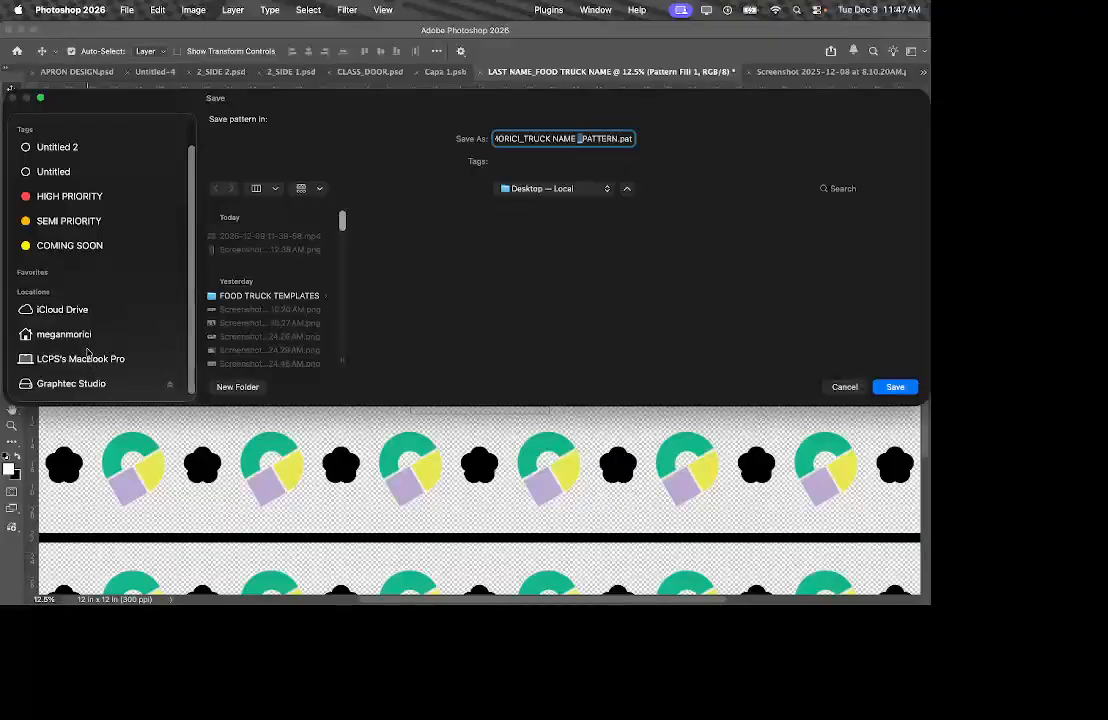
{"action": "left_click", "coordinate": [605, 189]}
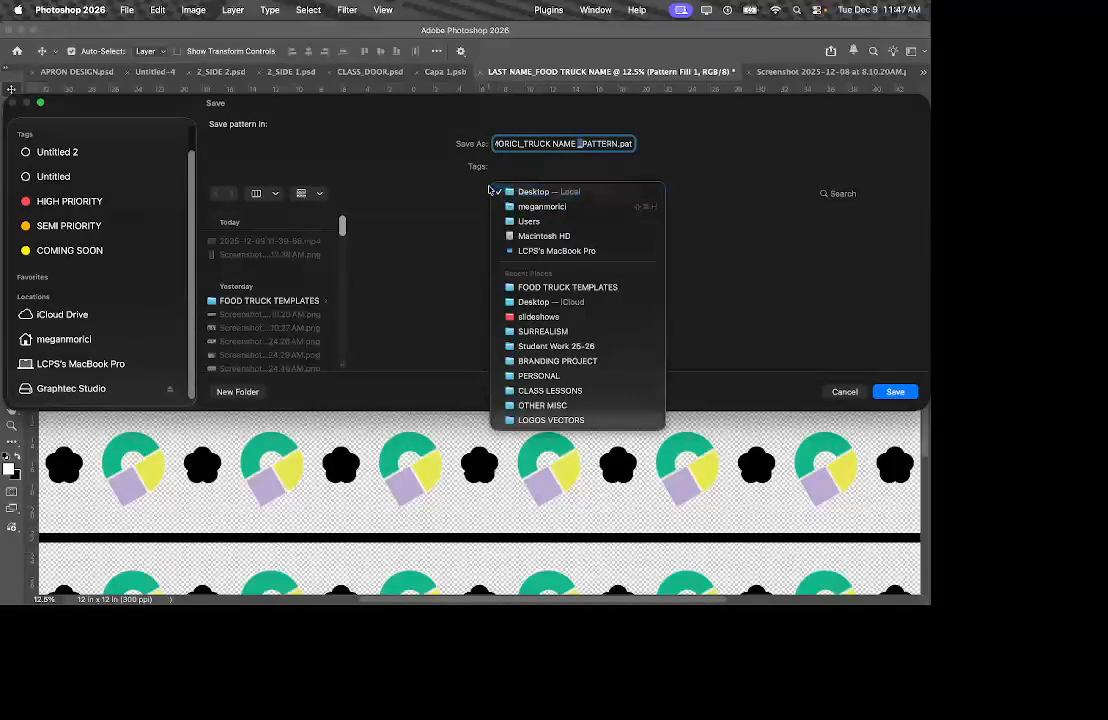
{"action": "left_click", "coordinate": [436, 312]}
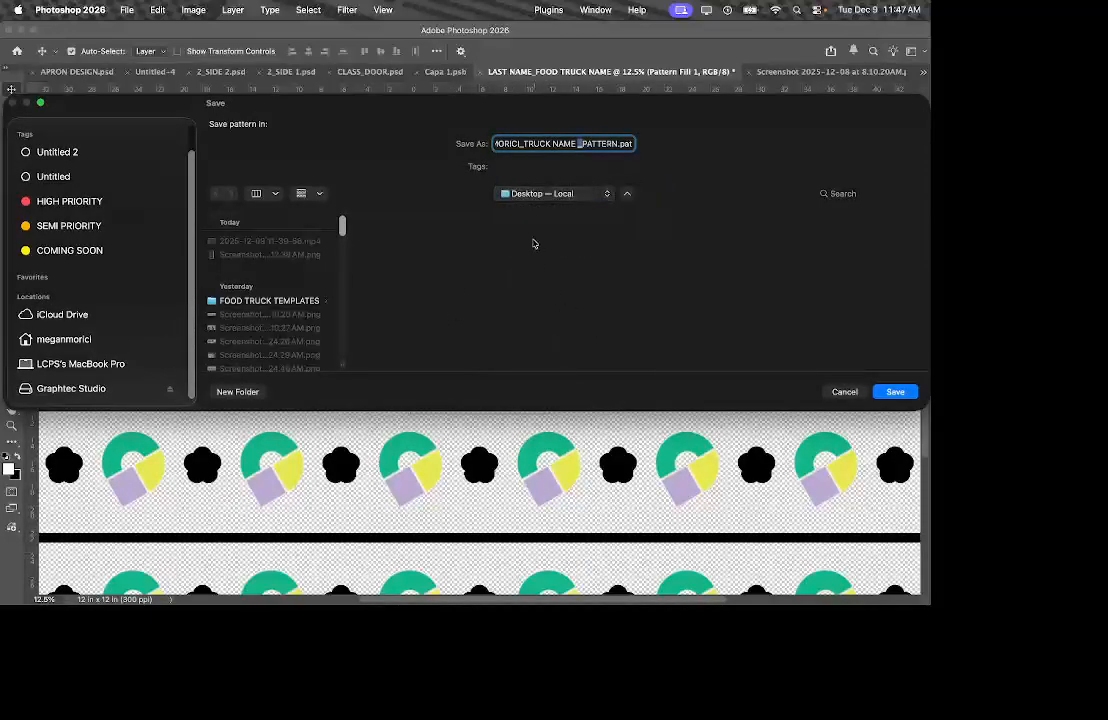
{"action": "left_click", "coordinate": [895, 391]}
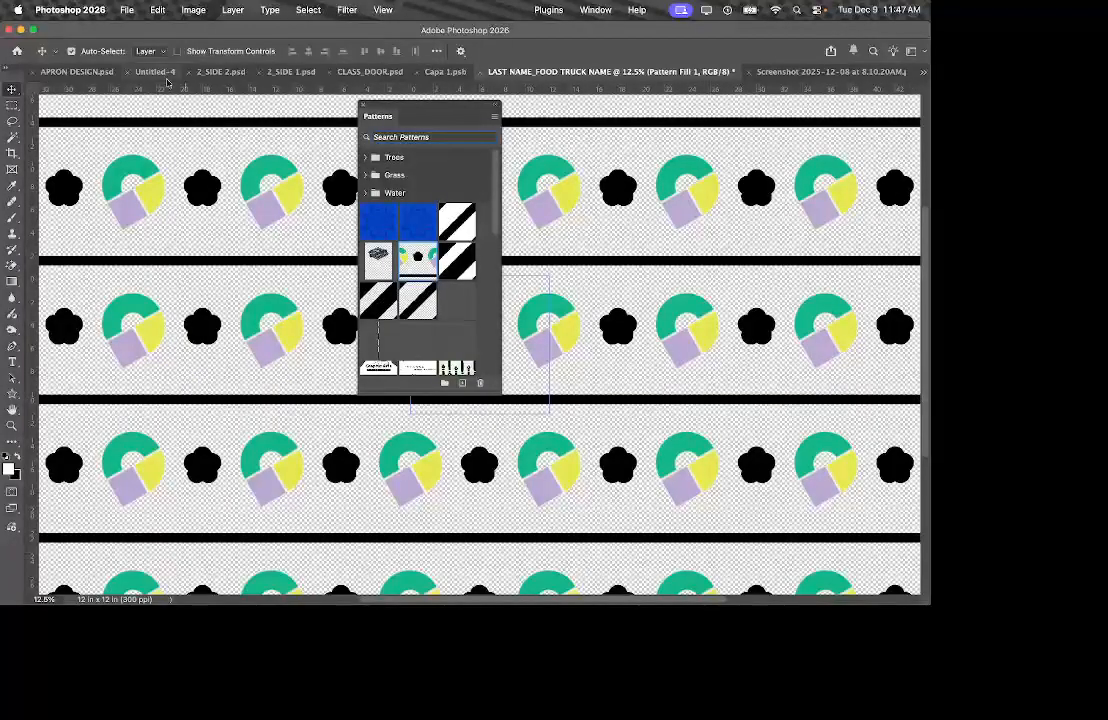
Move the lines pattern file to the desktop's upper left and open the truck .pat file.
{"action": "left_click", "coordinate": [21, 32]}
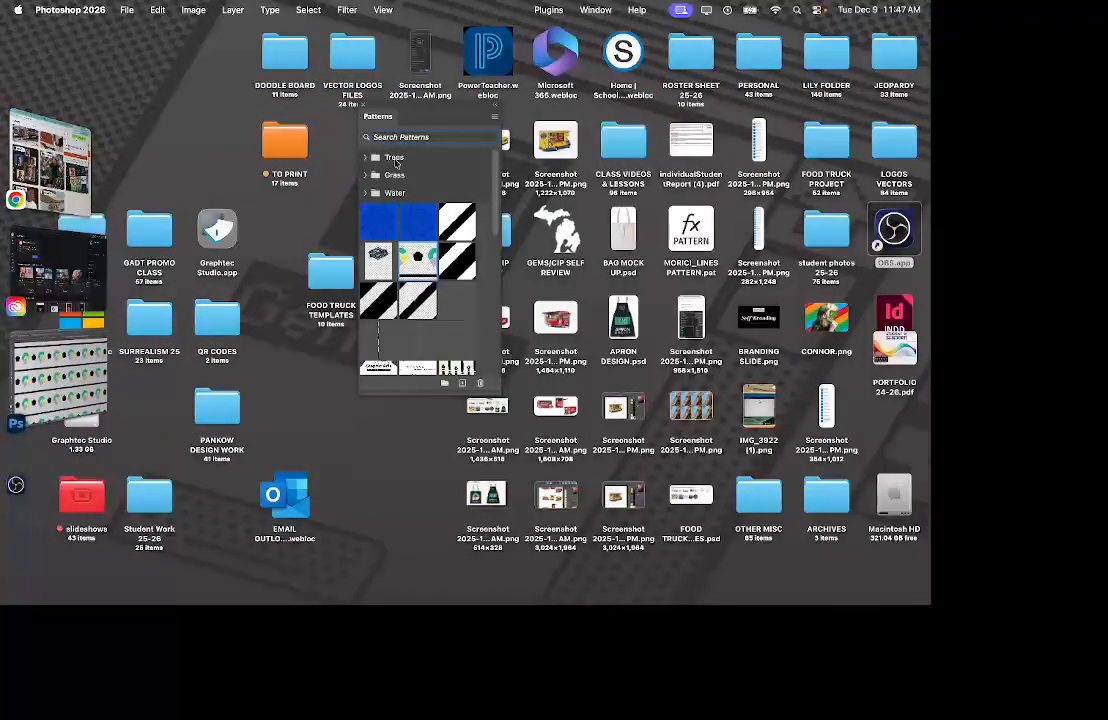
{"action": "left_click_drag", "start_coordinate": [699, 236], "coordinate": [140, 100]}
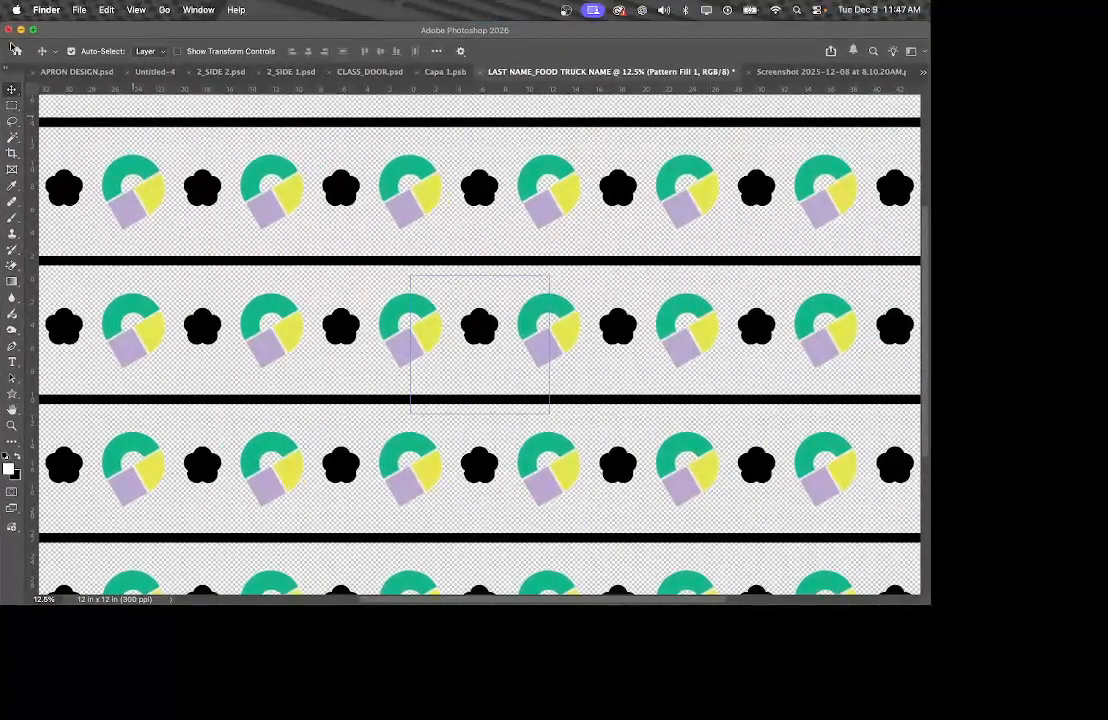
{"action": "left_click", "coordinate": [21, 29]}
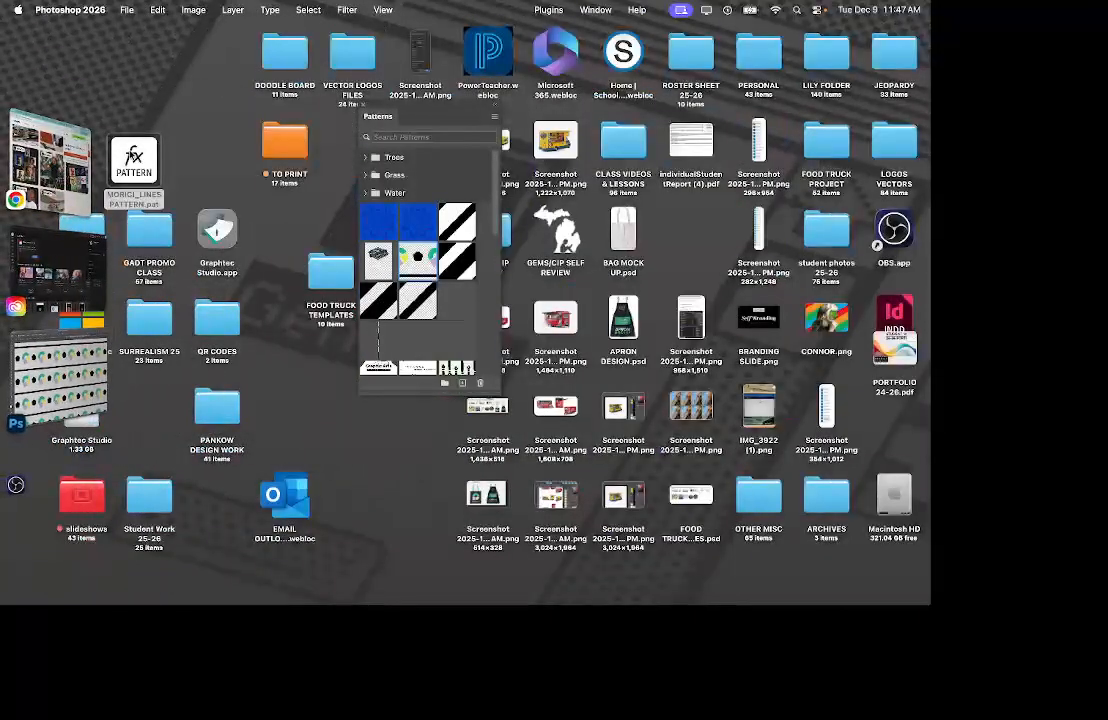
{"action": "left_click_drag", "start_coordinate": [180, 92], "coordinate": [181, 95]}
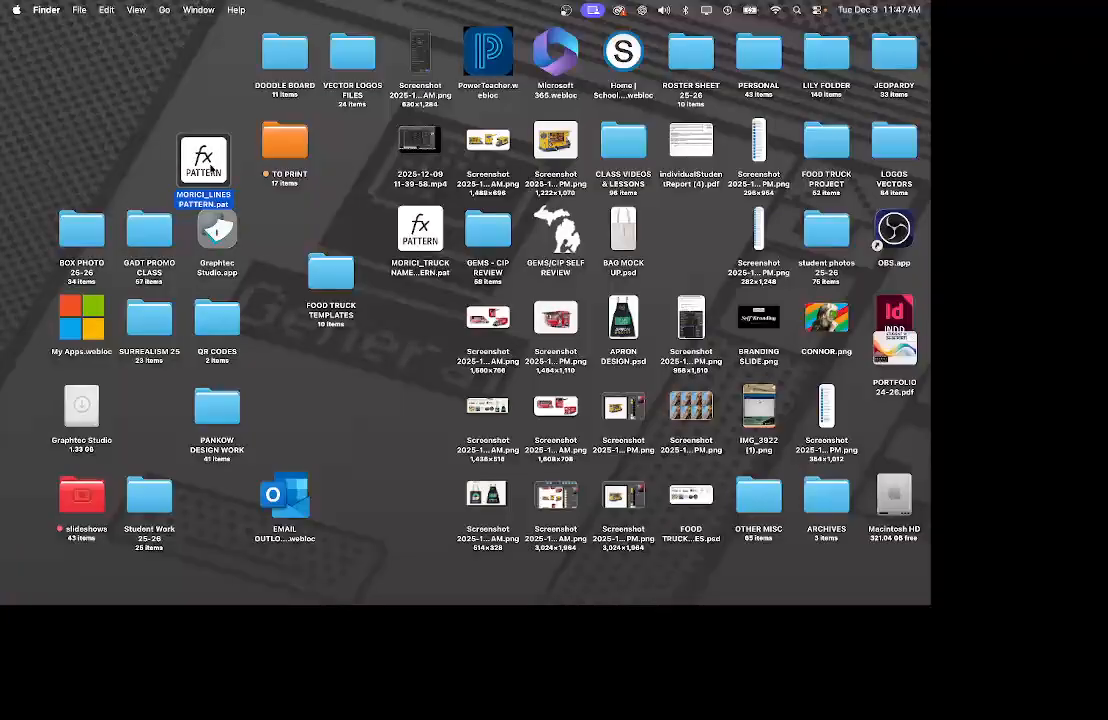
{"action": "mouse_move", "coordinate": [212, 168]}
{"action": "left_mouse_down"}
{"action": "mouse_move", "coordinate": [216, 138]}
{"action": "mouse_move", "coordinate": [228, 168]}
{"action": "left_mouse_up"}
{"action": "double_click", "coordinate": [421, 238]}
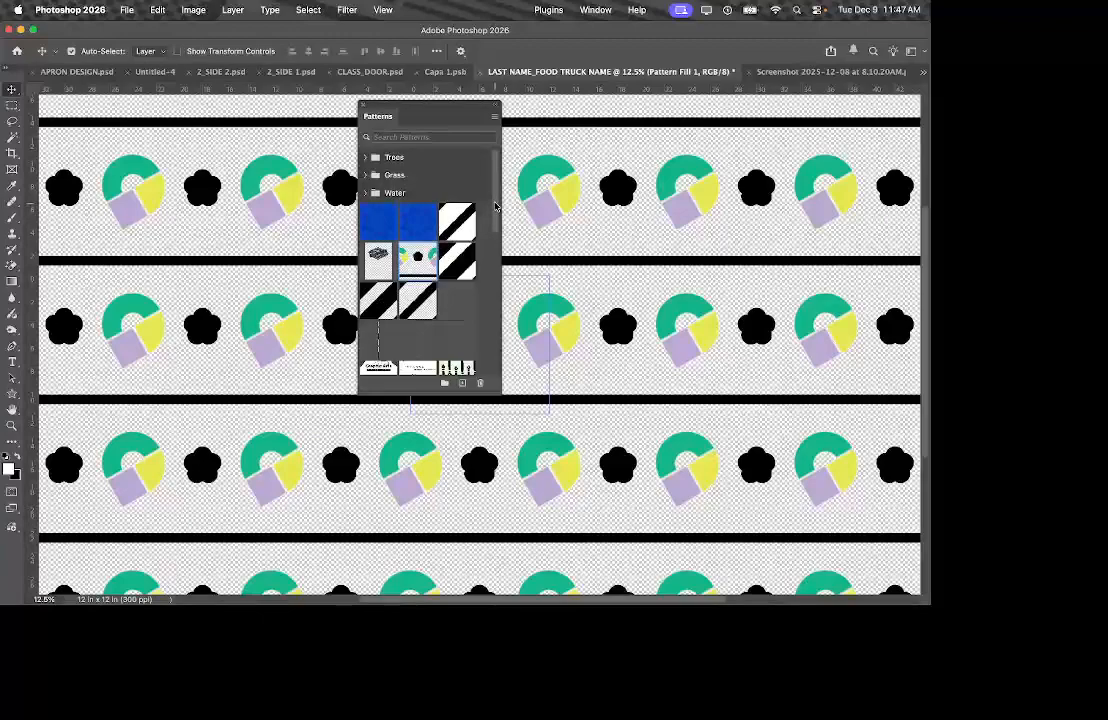
Scroll the Patterns panel to the imported surname TRUCK NAME group, then minimize Photoshop.
{"action": "left_click_drag", "start_coordinate": [495, 206], "coordinate": [504, 388]}
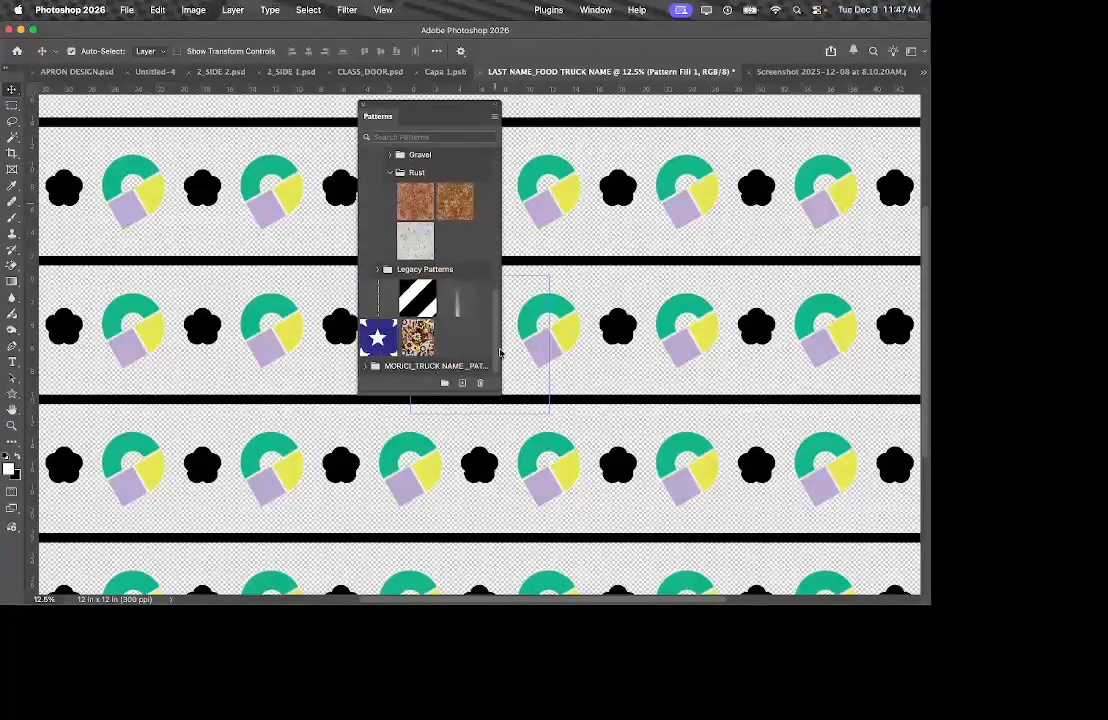
{"action": "scroll", "coordinate": [386, 350], "scroll_direction": "down", "scroll_amount": 2}
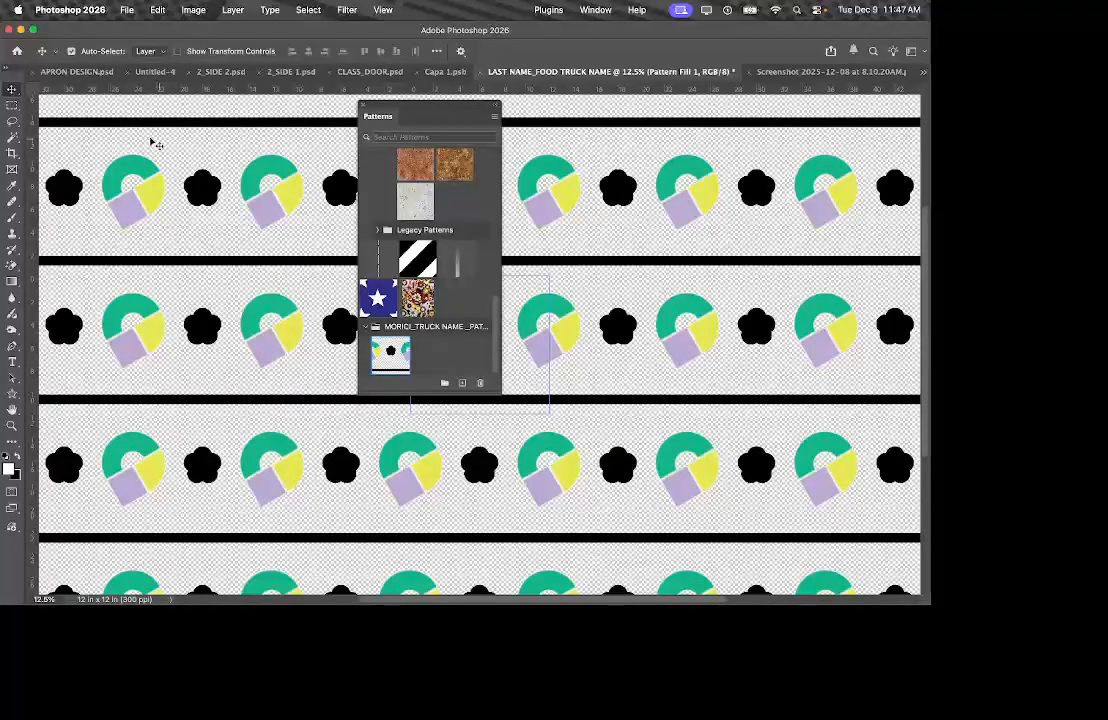
{"action": "left_click", "coordinate": [20, 30]}
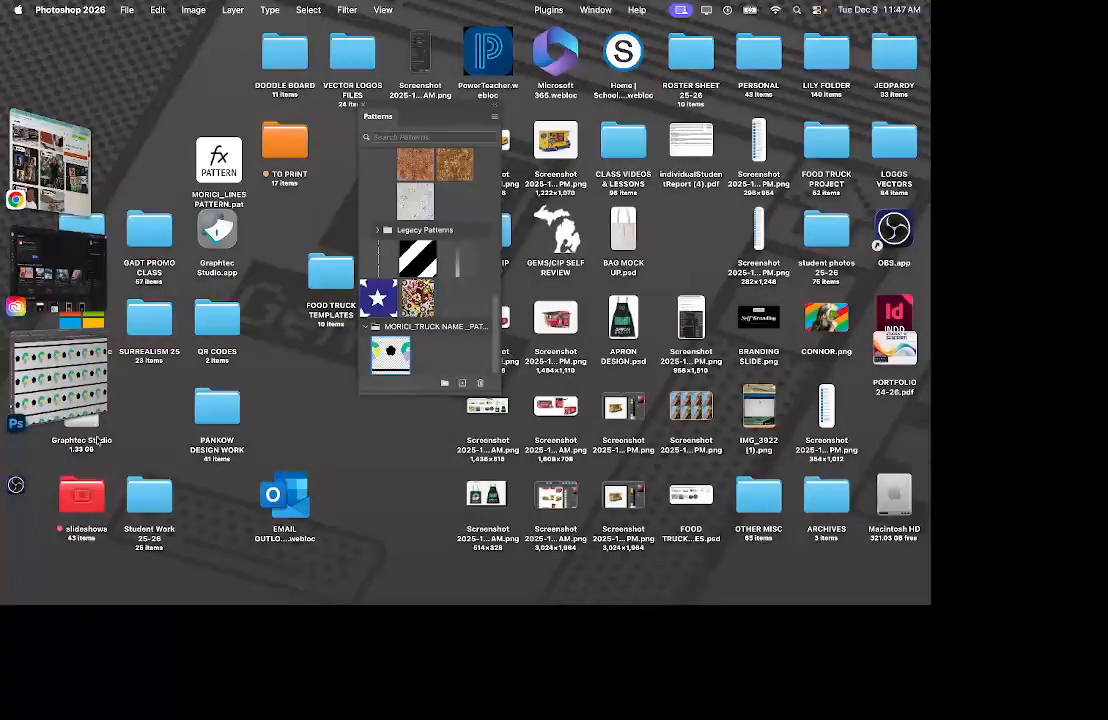
Open Chrome in the school profile and go to the Schoology site.
{"action": "left_click", "coordinate": [72, 204]}
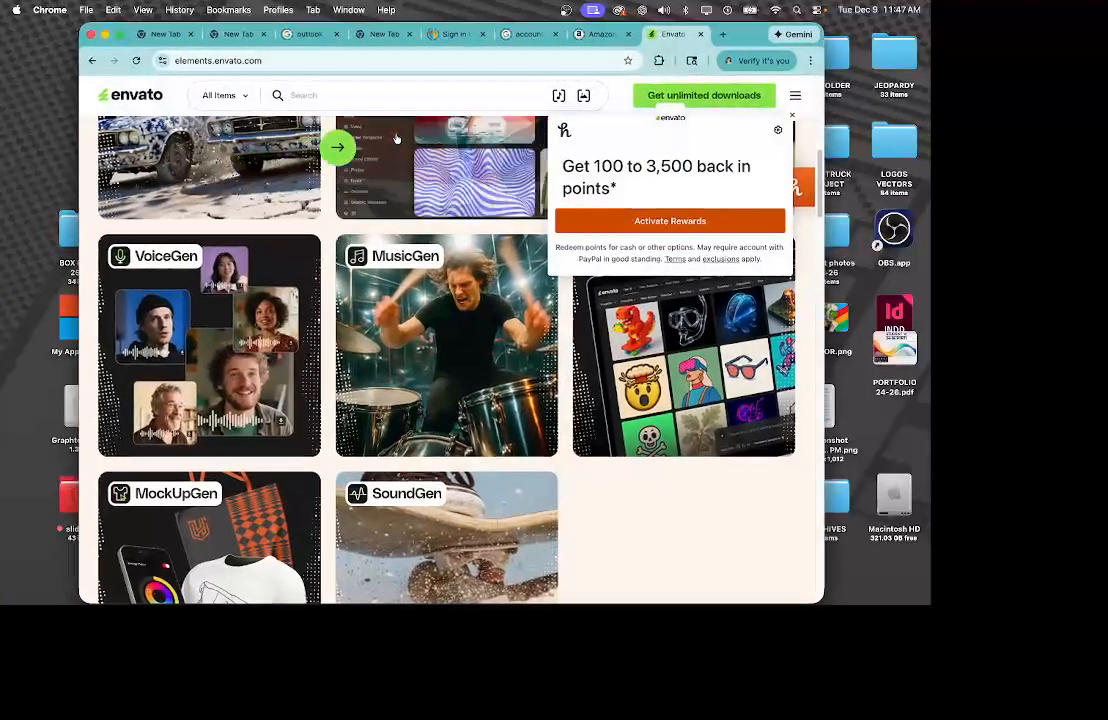
{"action": "left_click", "coordinate": [733, 36]}
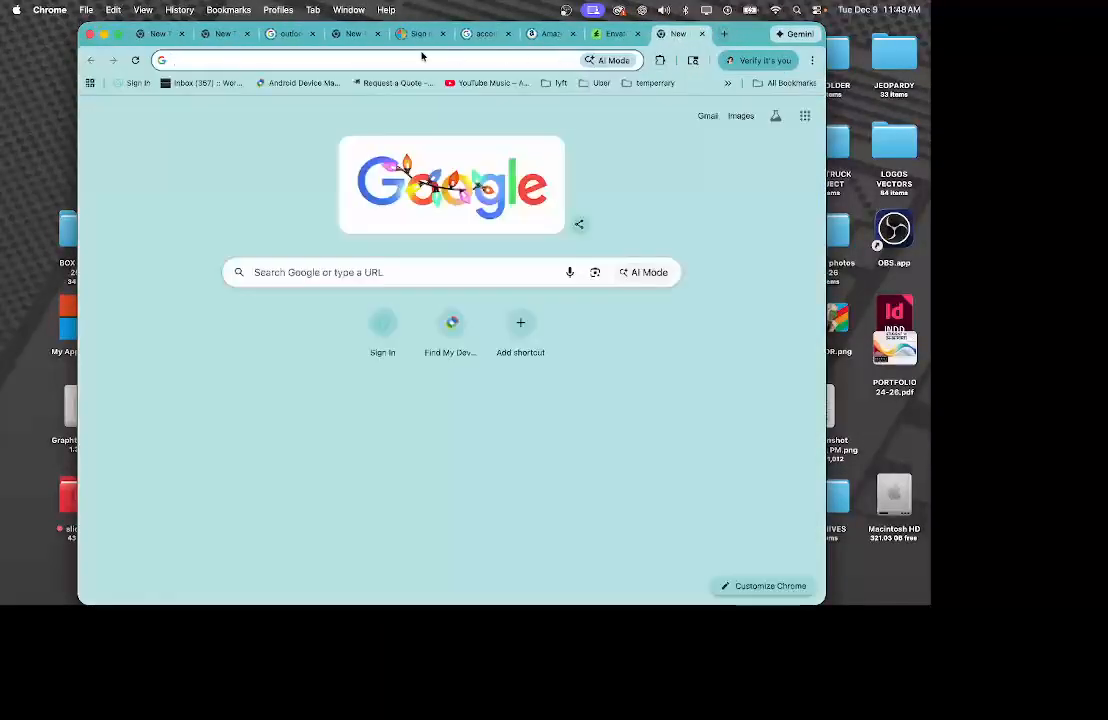
{"action": "left_click", "coordinate": [723, 35]}
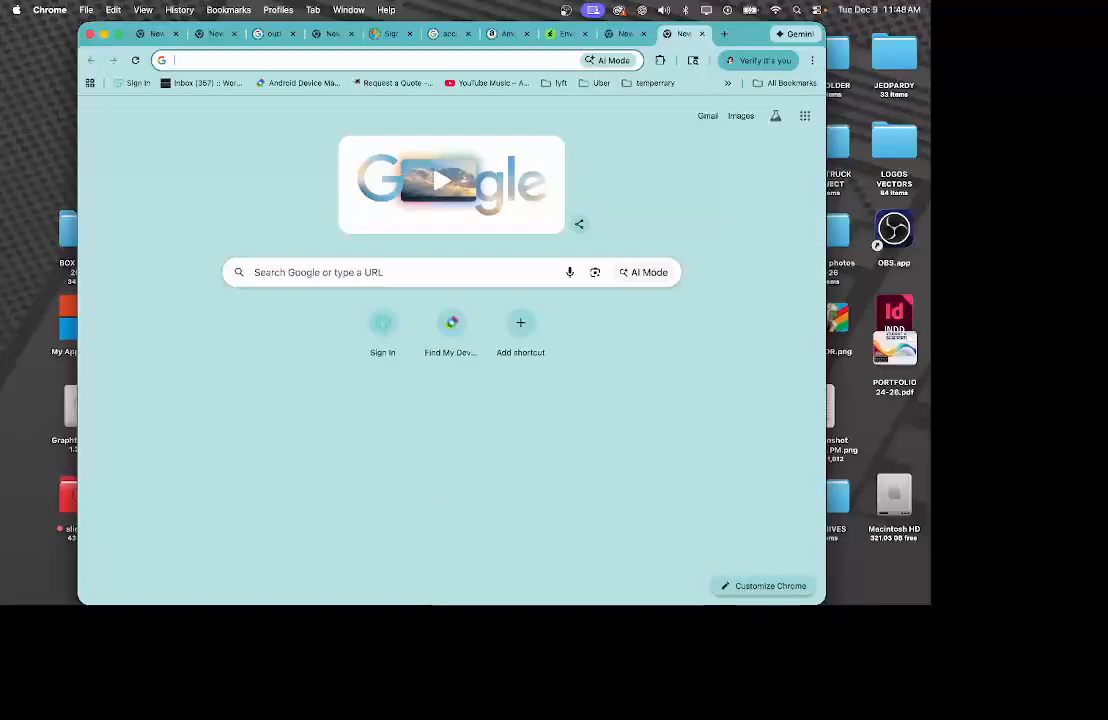
{"action": "mouse_move", "coordinate": [410, 598]}
{"action": "right_click", "coordinate": [357, 591]}
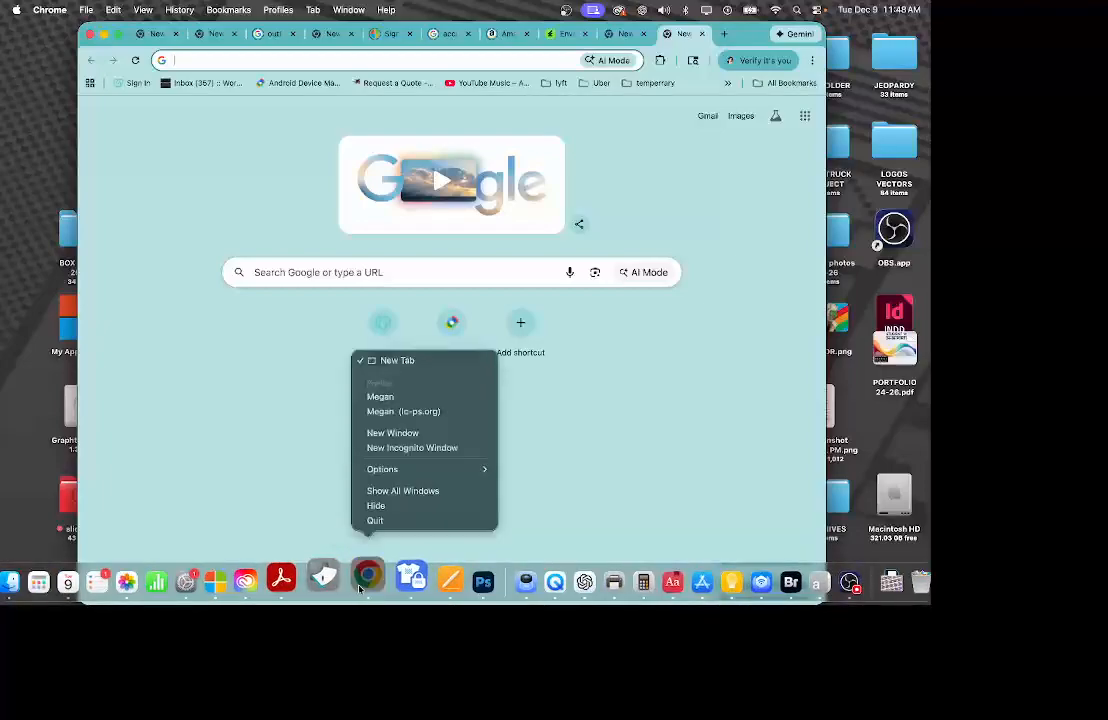
{"action": "left_click", "coordinate": [394, 414]}
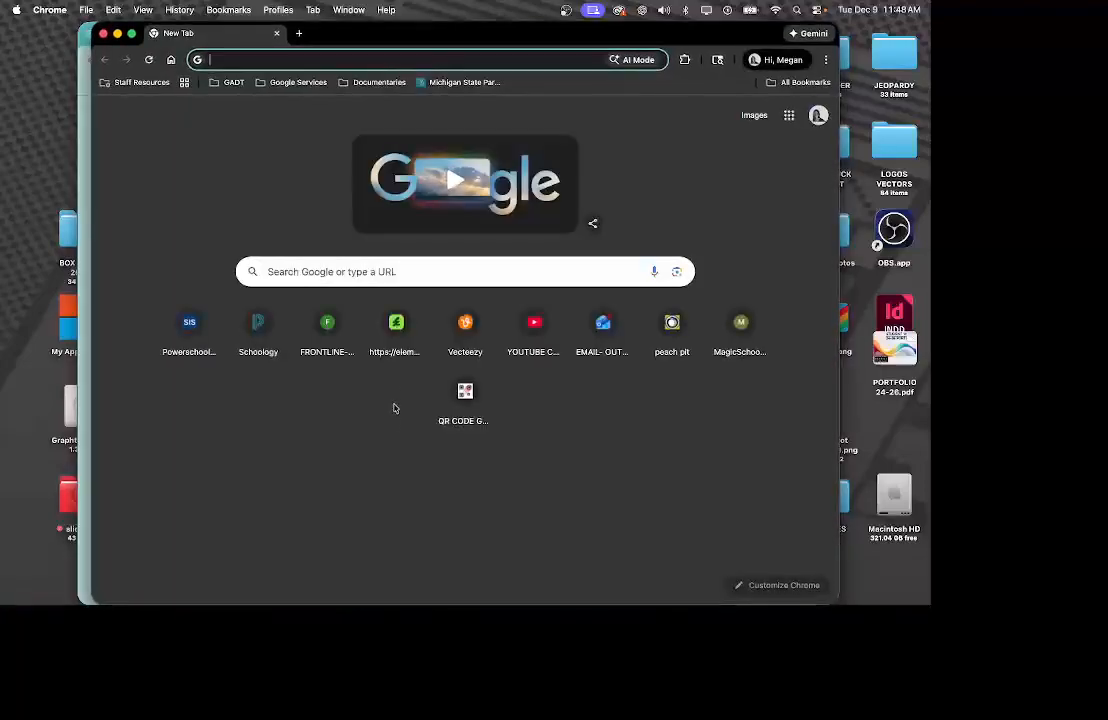
{"action": "left_click", "coordinate": [258, 345]}
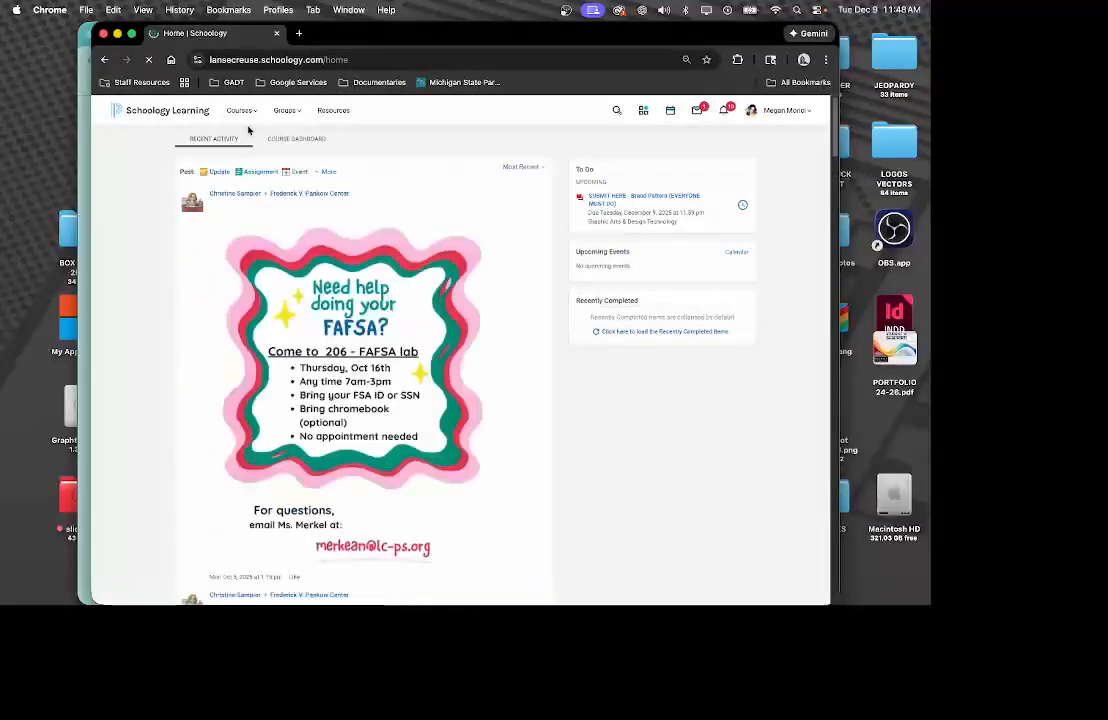
Open Graphic Arts & Design Technology, the WEEK 15 food truck folder, and SUBMIT HERE - Brand Pattern.
{"action": "left_click", "coordinate": [240, 110]}
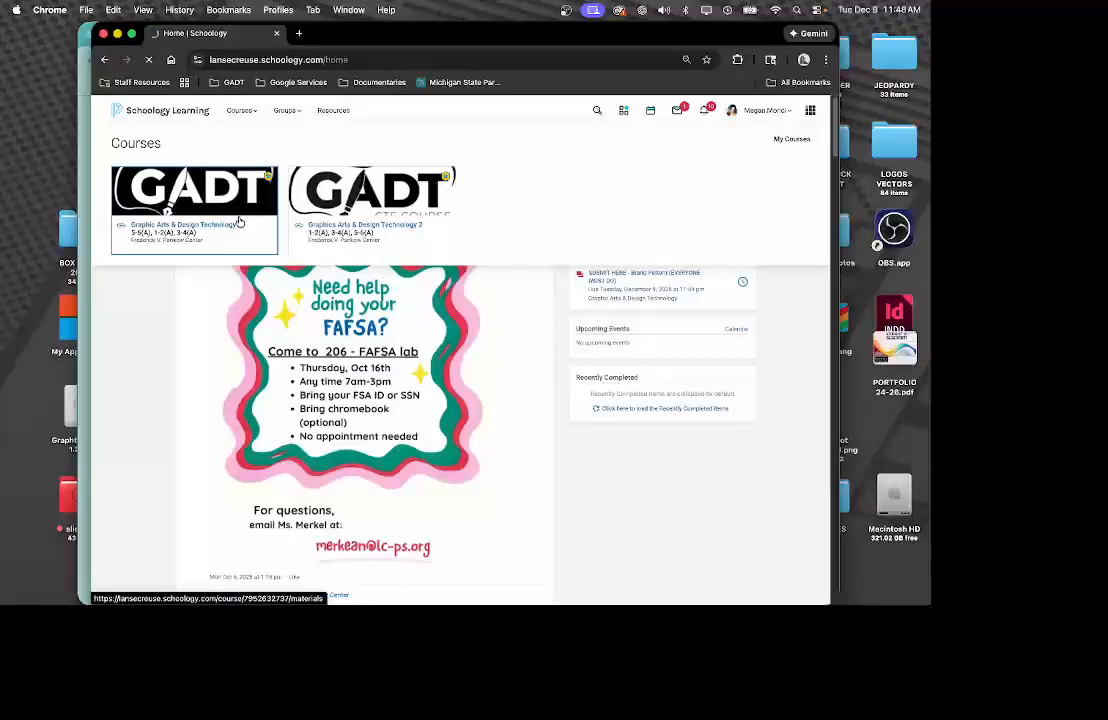
{"action": "left_click", "coordinate": [240, 222]}
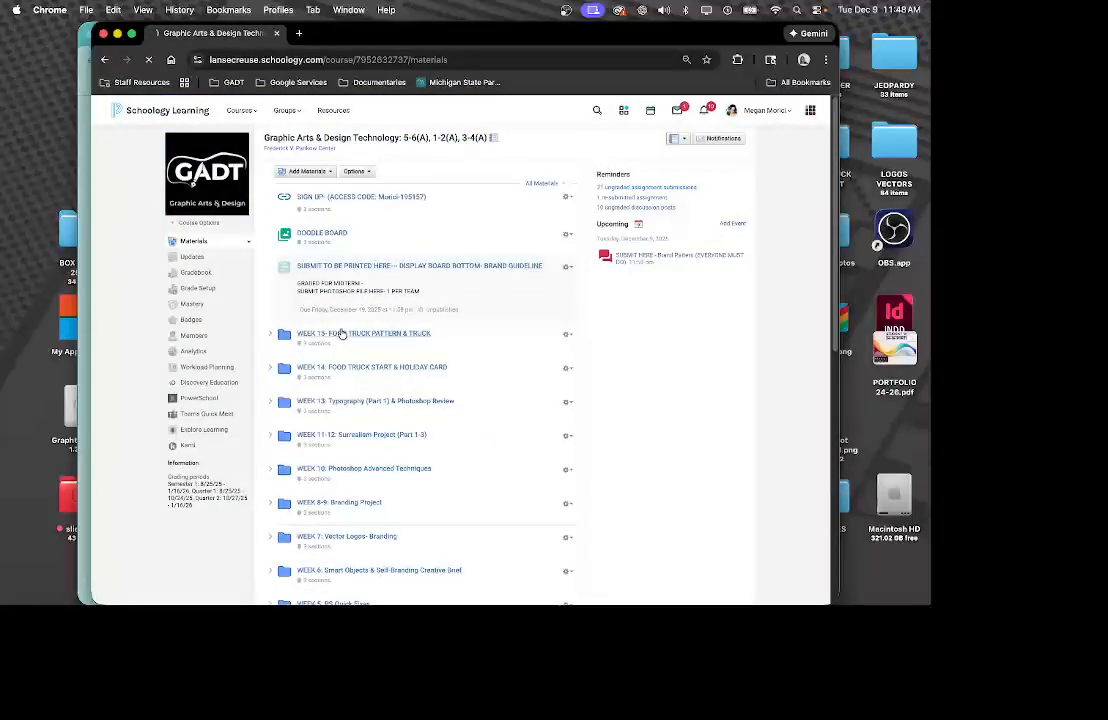
{"action": "left_click", "coordinate": [339, 333]}
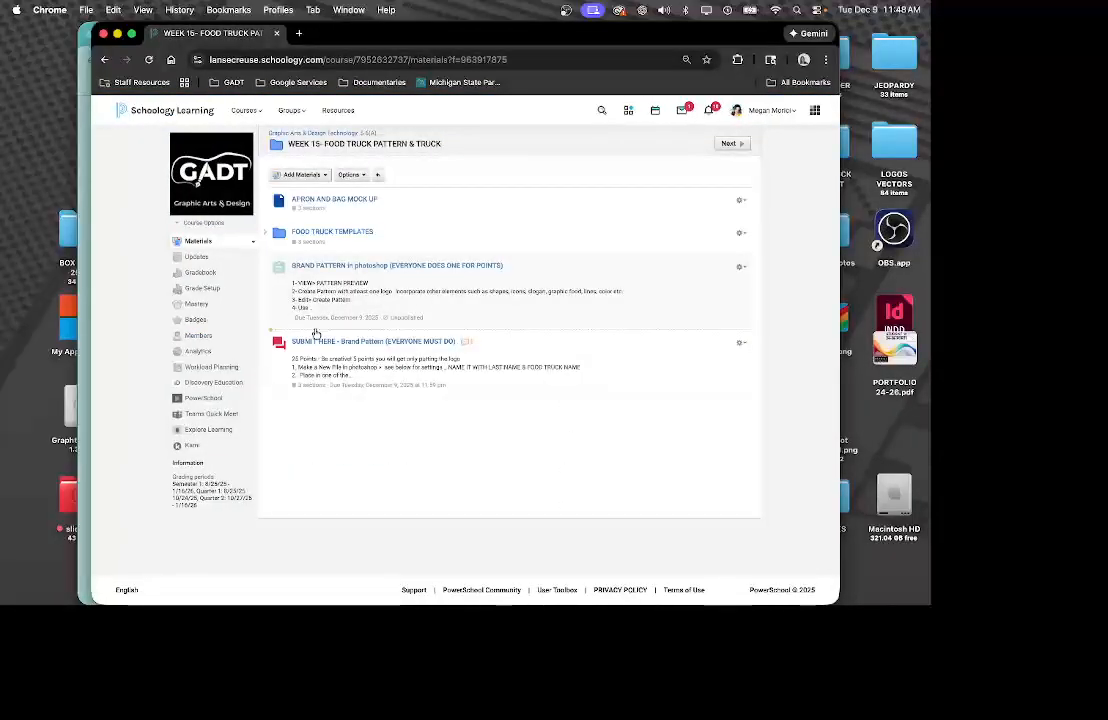
{"action": "left_click", "coordinate": [329, 342]}
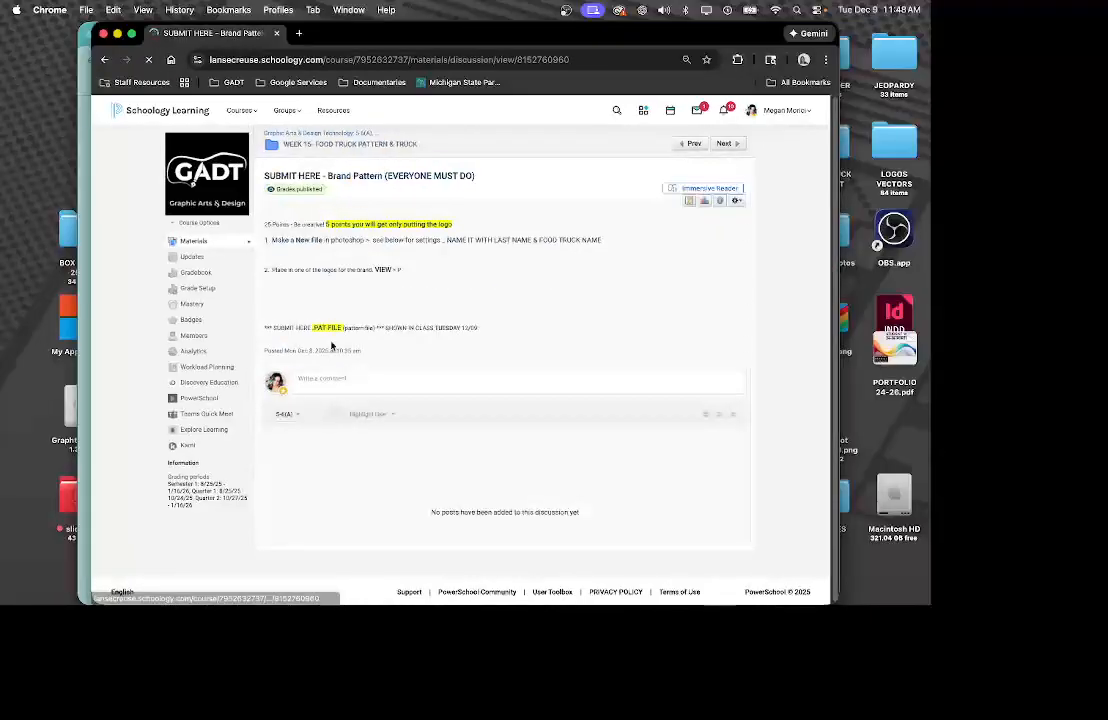